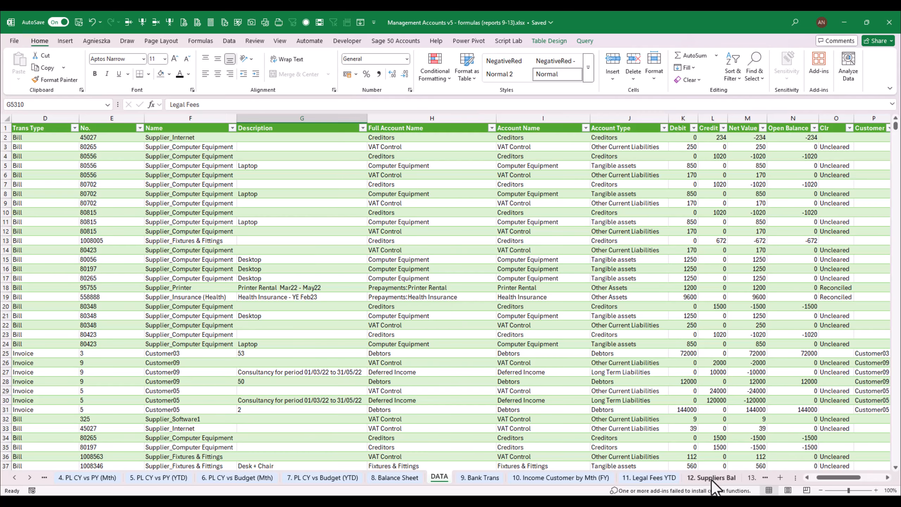
Enter =UNIQUE(DATA[Supplier]) in cell A6 of the 12. Suppliers Bal sheet to list the suppliers
click(711, 478)
text(=uni)
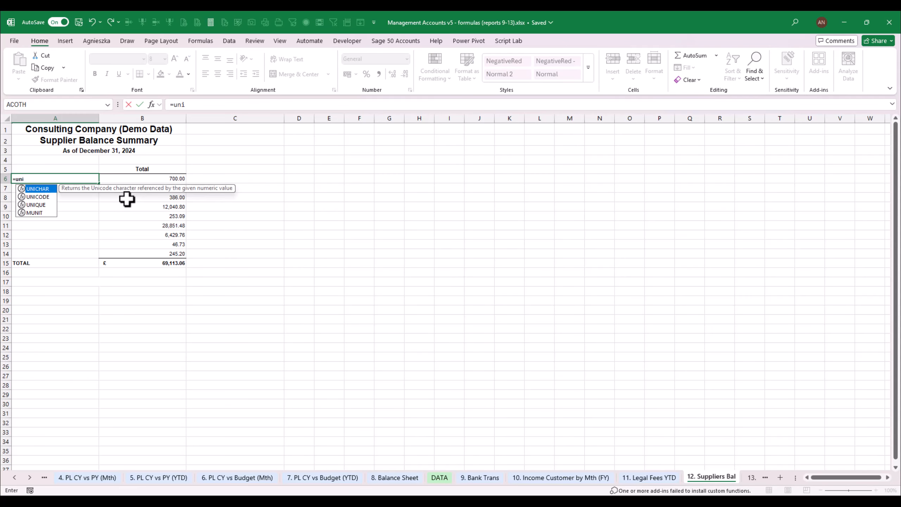
key(Down)
key(Down)
key(Tab)
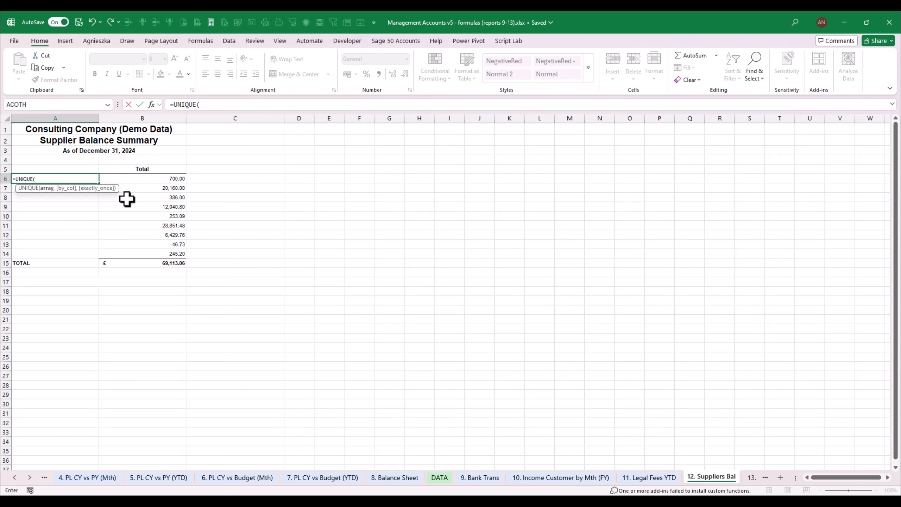
click(442, 478)
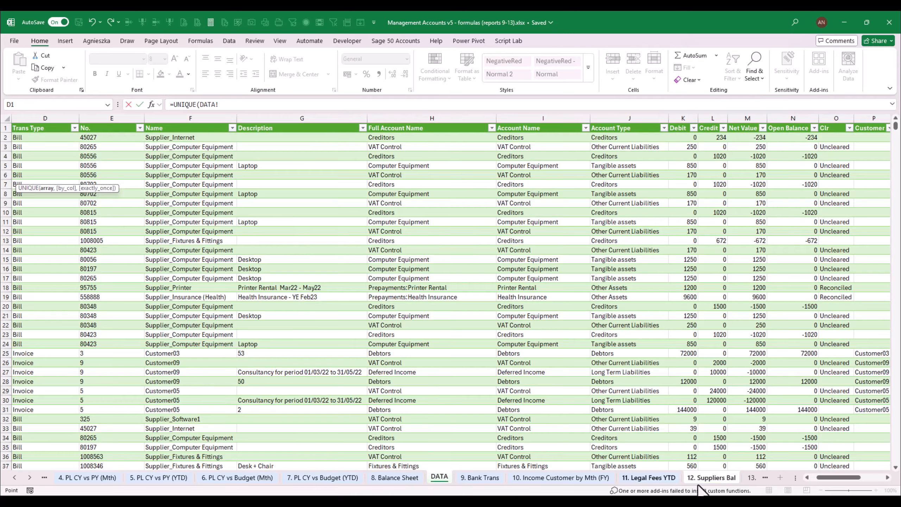
drag(840, 477, 863, 478)
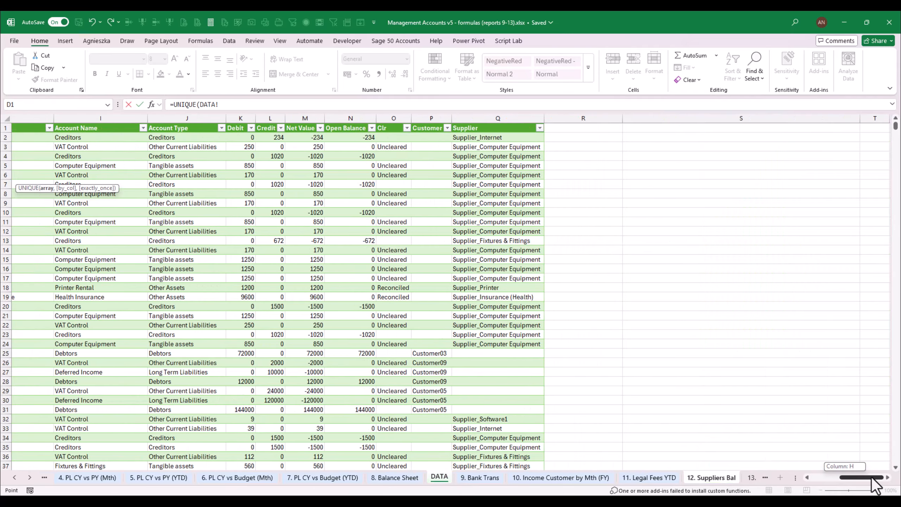
click(483, 118)
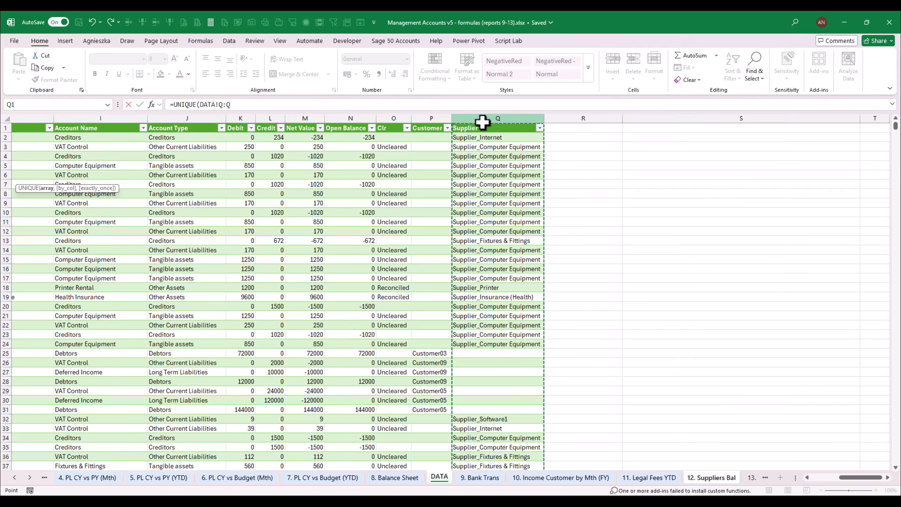
click(478, 123)
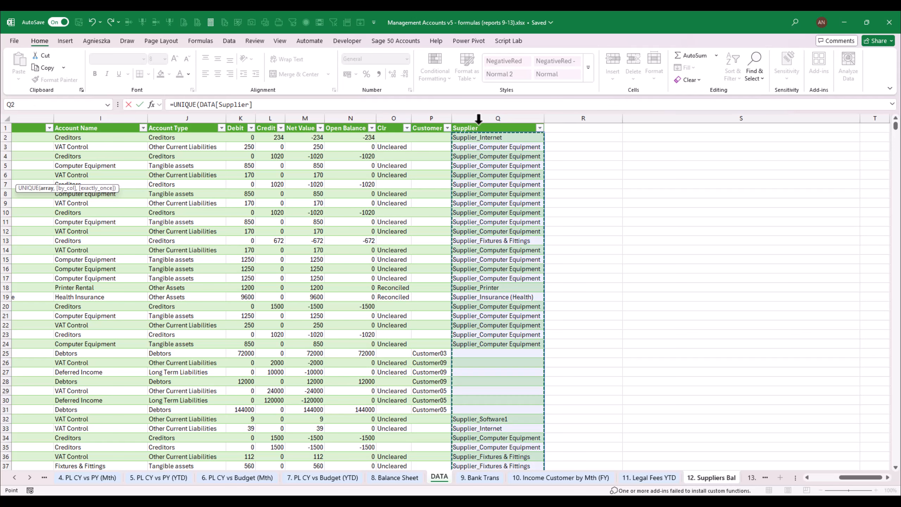
key(Return)
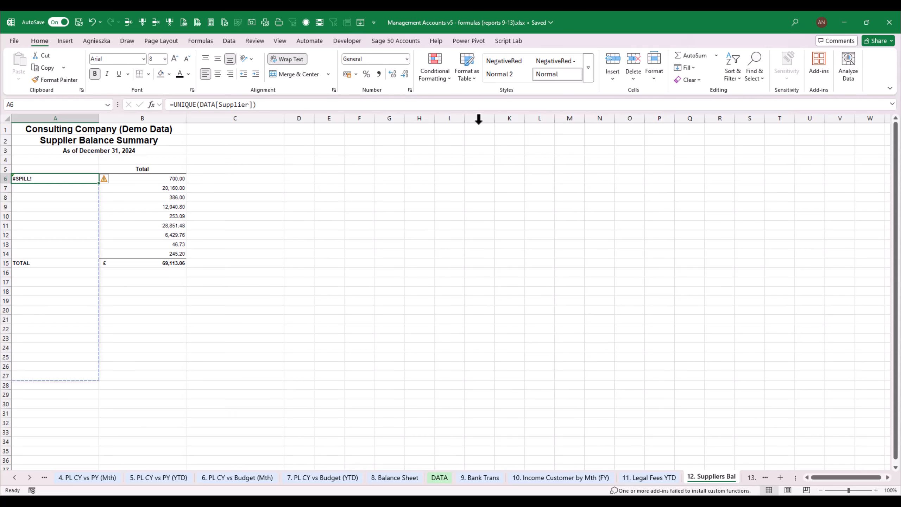
Insert sixteen rows from row 8, above the TOTAL row, to make room for the supplier list
key(Down)
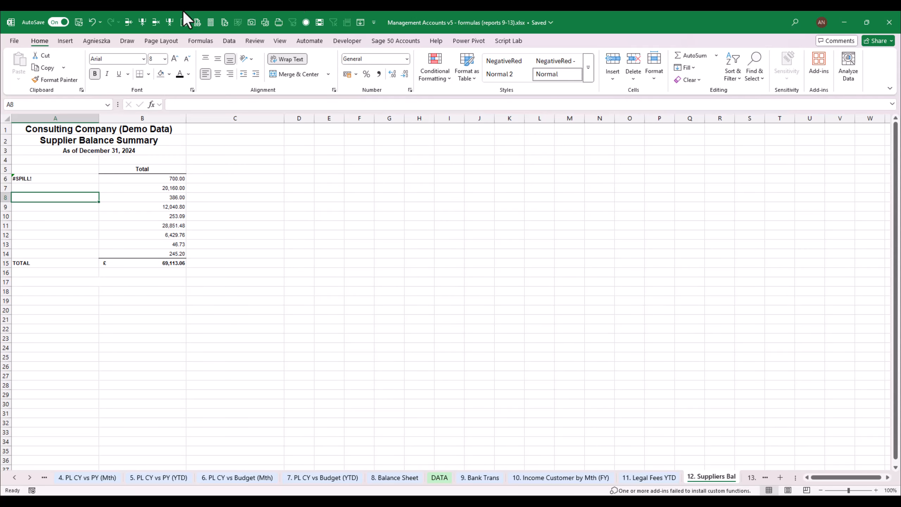
click(34, 180)
drag(50, 198, 51, 225)
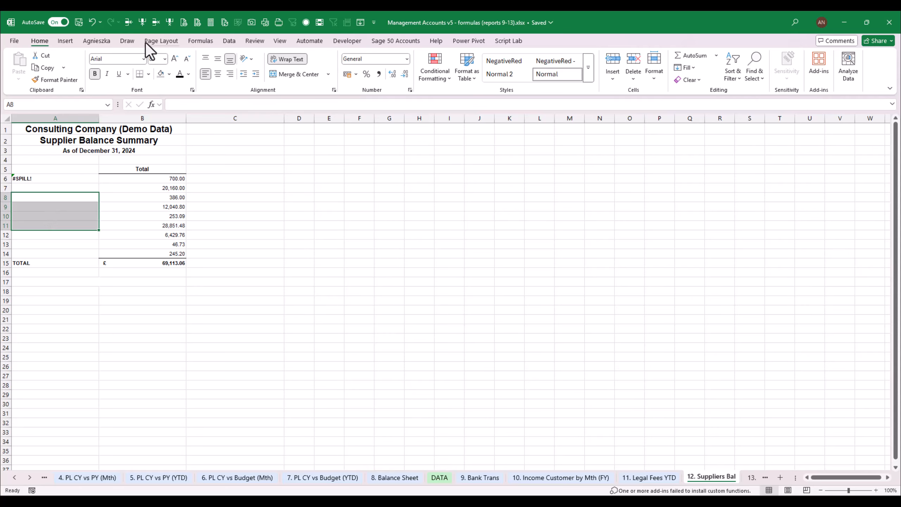
click(128, 23)
click(129, 23)
click(128, 23)
click(129, 23)
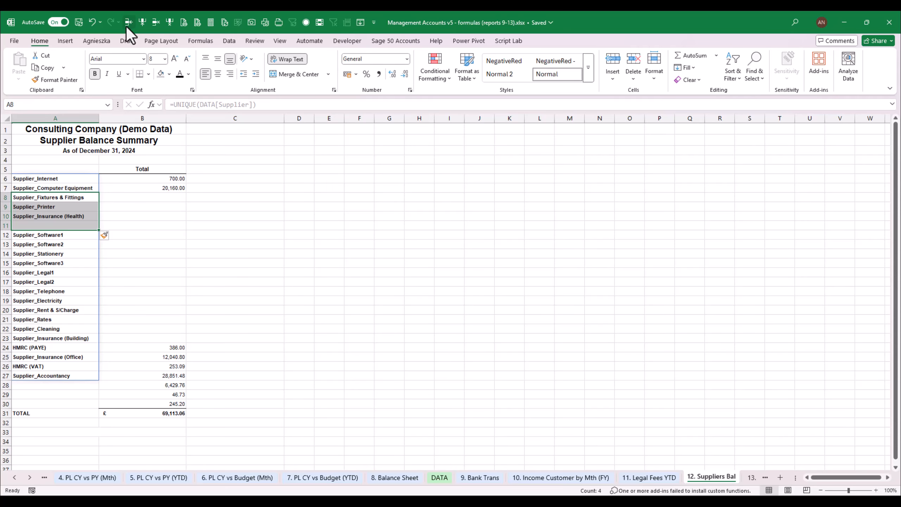
Exclude blanks from the supplier list by changing the A6 formula to =FILTER(UNIQUE(DATA[Supplier]),UNIQUE(DATA[Supplier])<>"")
mouse_move(67, 235)
mouse_down()
mouse_move(70, 250)
mouse_move(62, 226)
mouse_up()
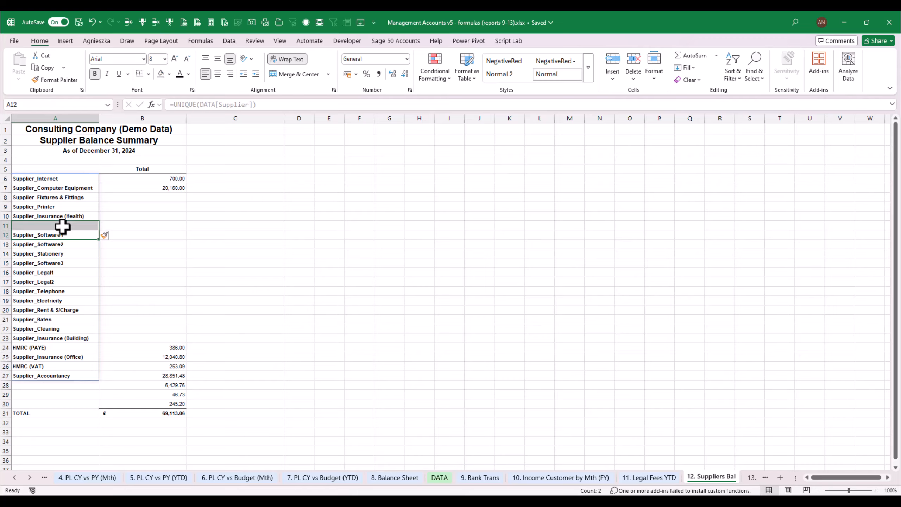
click(59, 223)
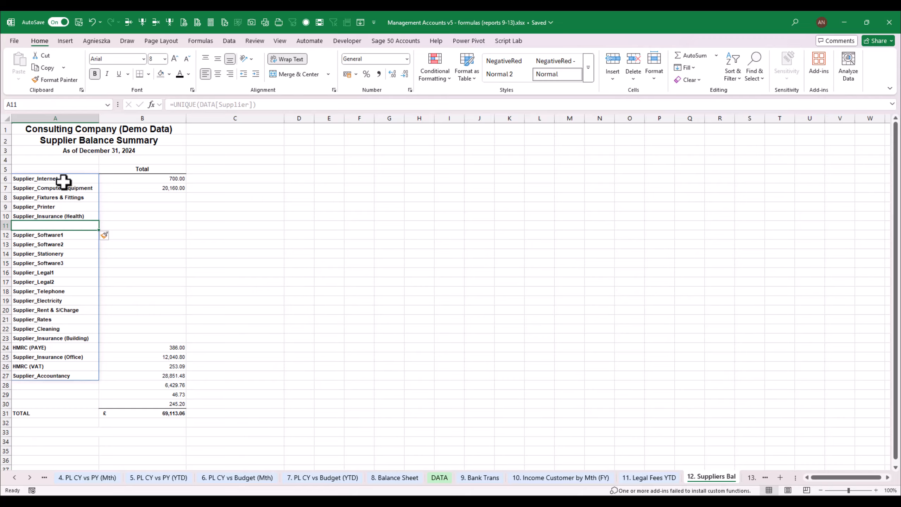
click(79, 177)
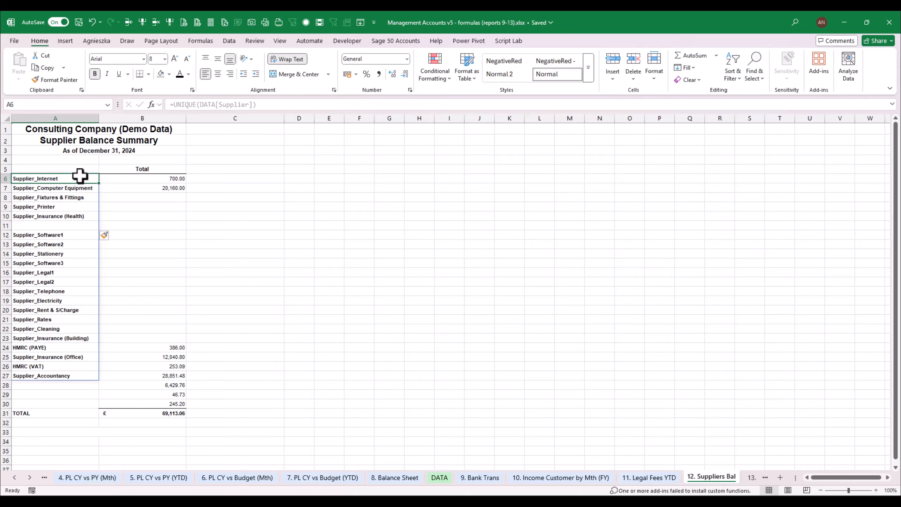
click(173, 104)
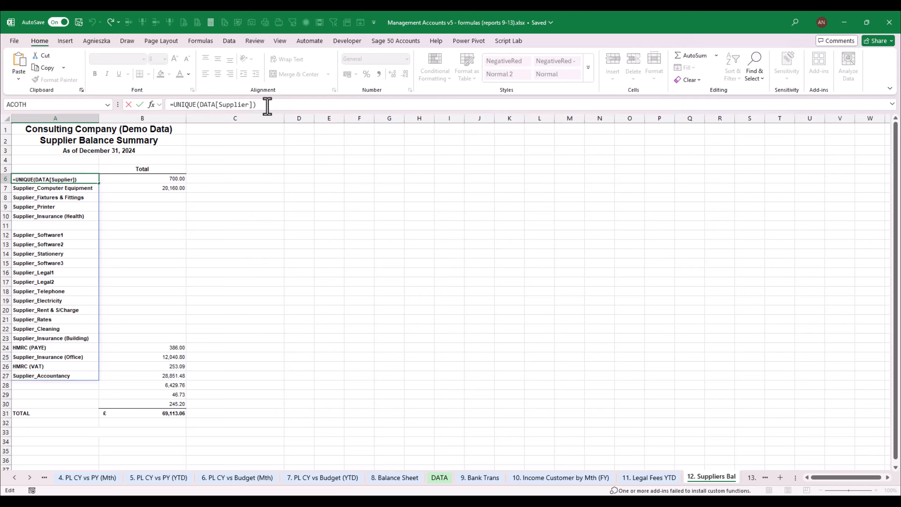
text(filter)
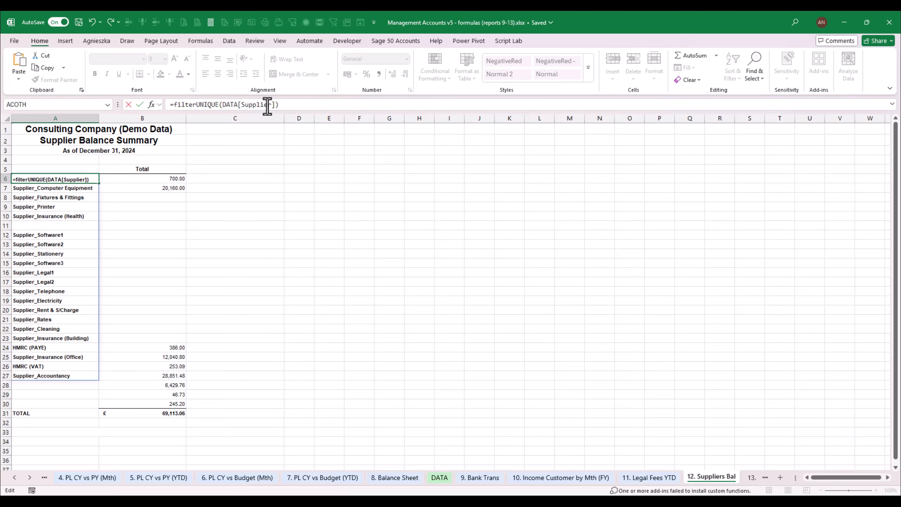
text(()
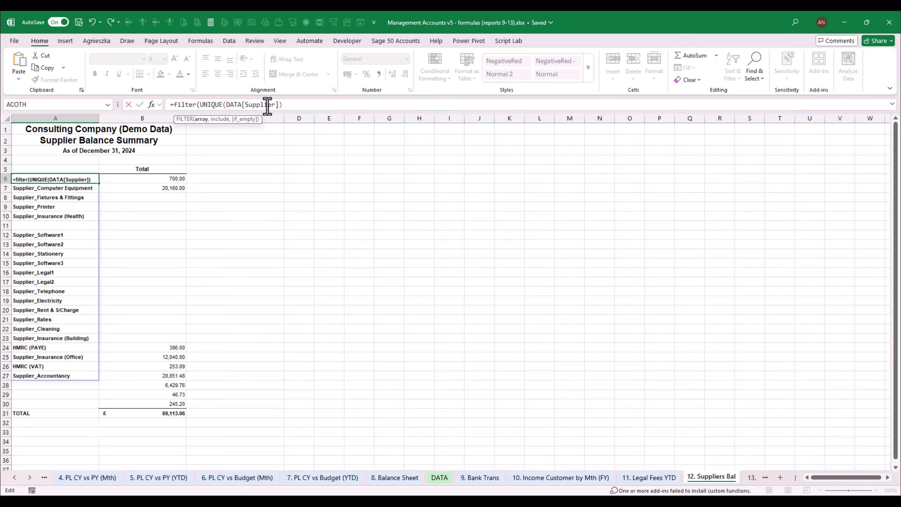
text(UNIQUE(DATA[Supplier]))
key(BackSpace)
key(BackSpace)
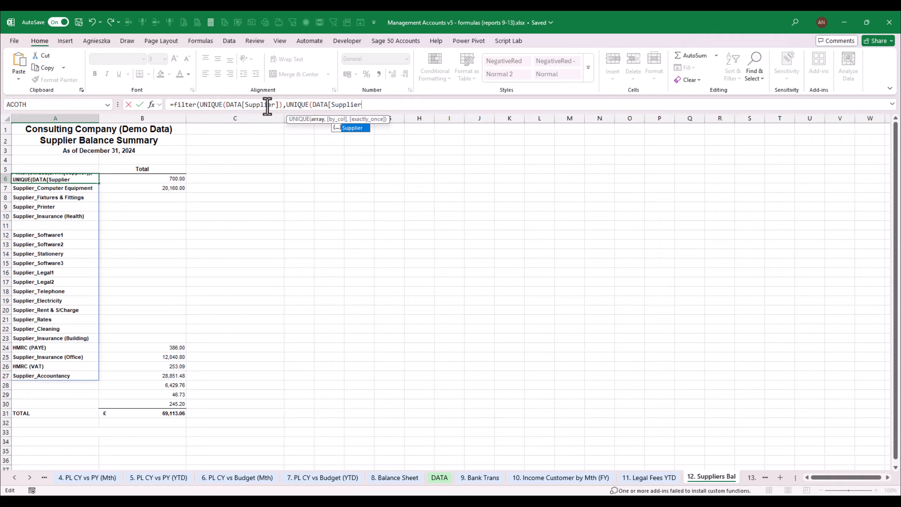
text(])<>)
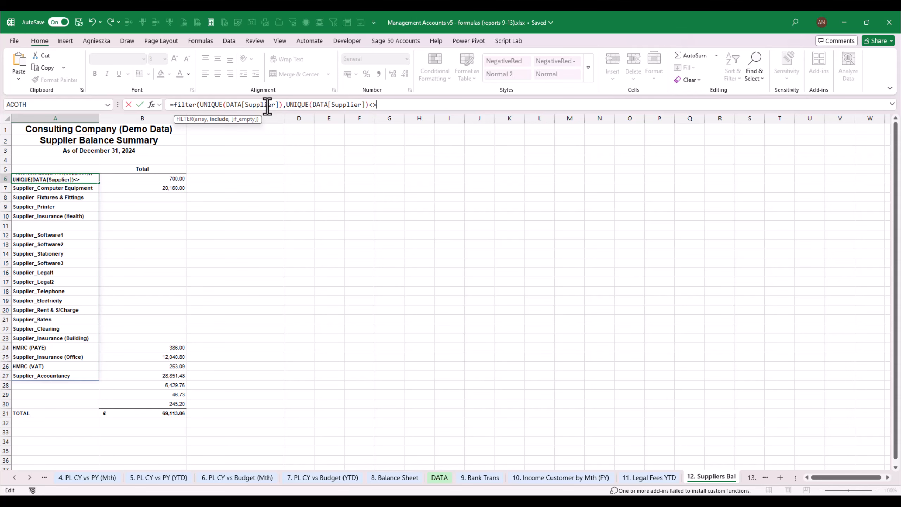
text(""))
key(Return)
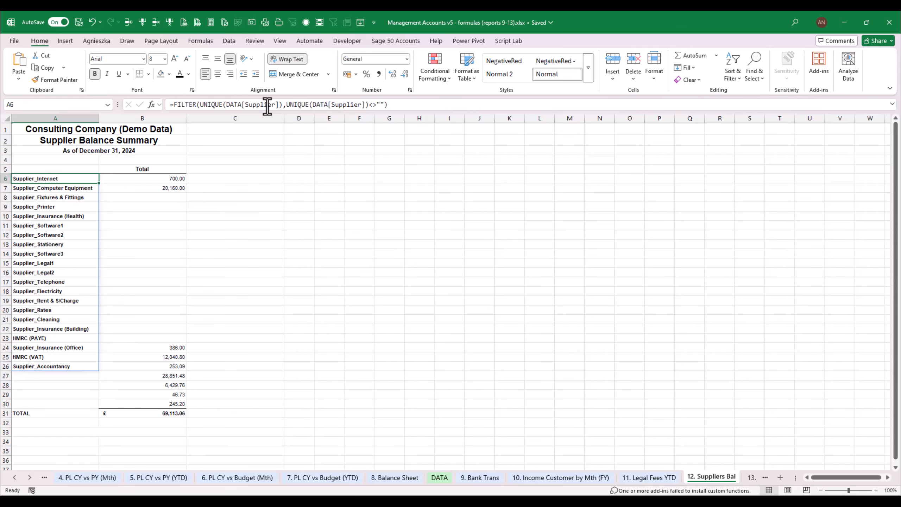
Clear the balances in B6:B30 and check the existing formula in the TOTAL cell B31
drag(167, 404, 176, 178)
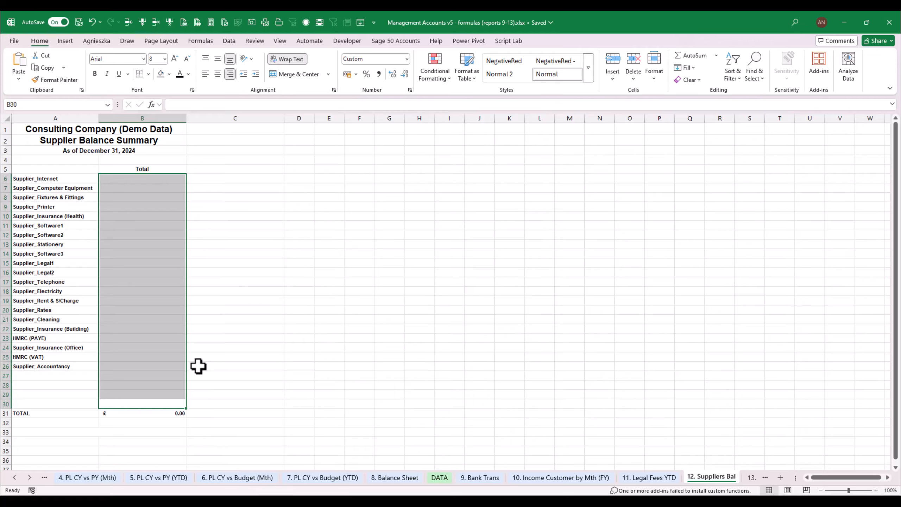
key(Delete)
click(177, 412)
key(F2)
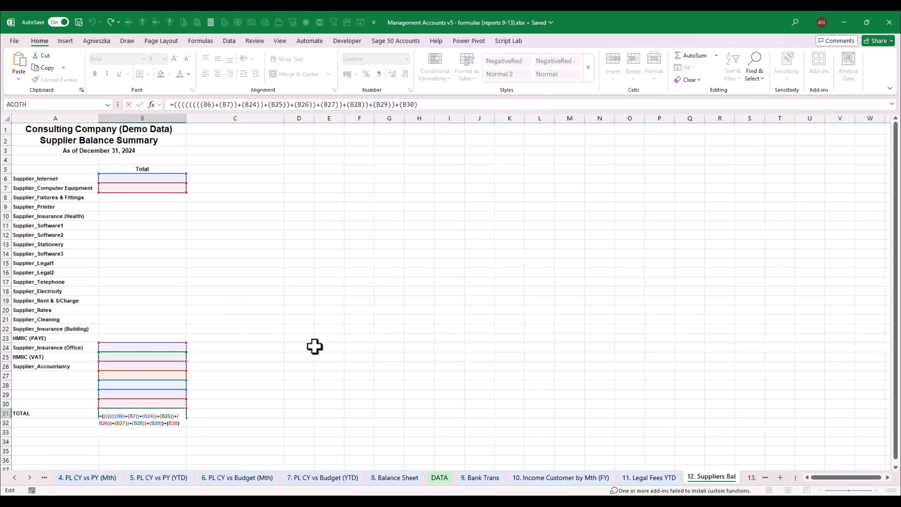
key(Escape)
key(F2)
key(Escape)
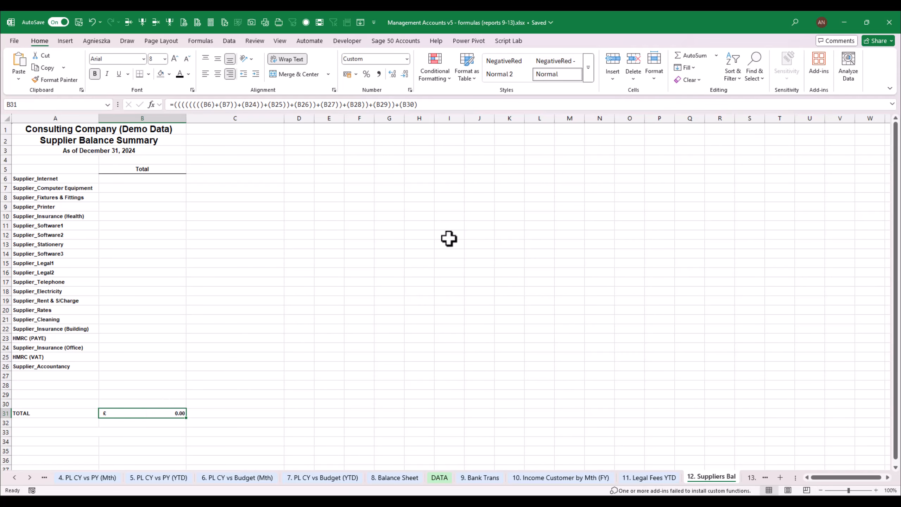
click(685, 55)
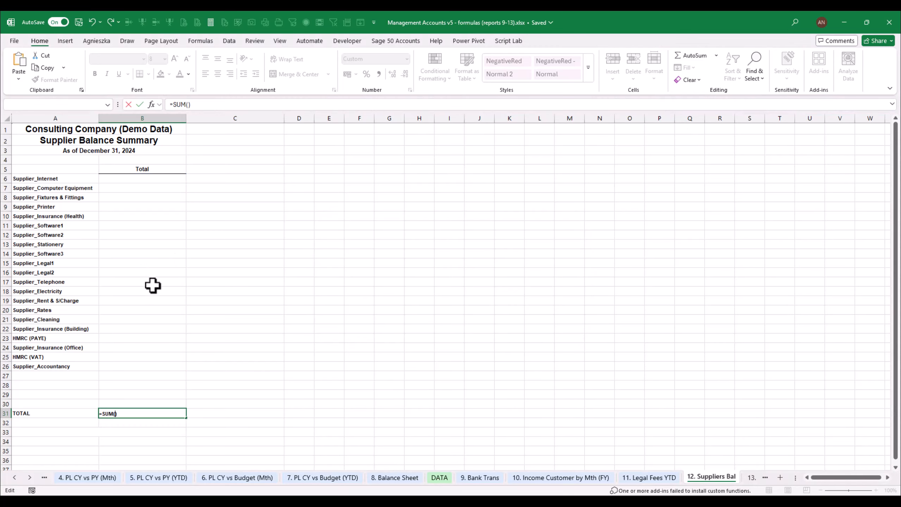
key(BackSpace)
key(BackSpace)
key(BackSpace)
key(BackSpace)
key(BackSpace)
key(BackSpace)
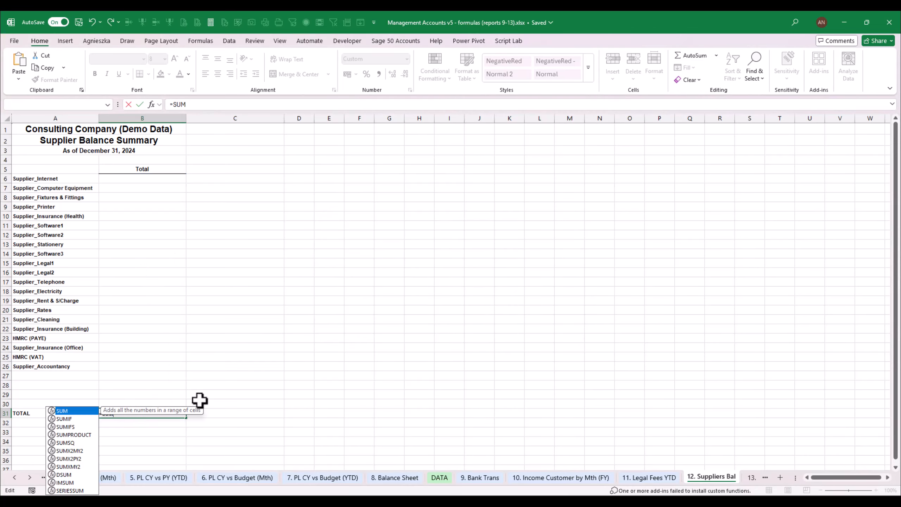
Replace the TOTAL formula in B31 with =SUM(B6:B30)
text(=su)
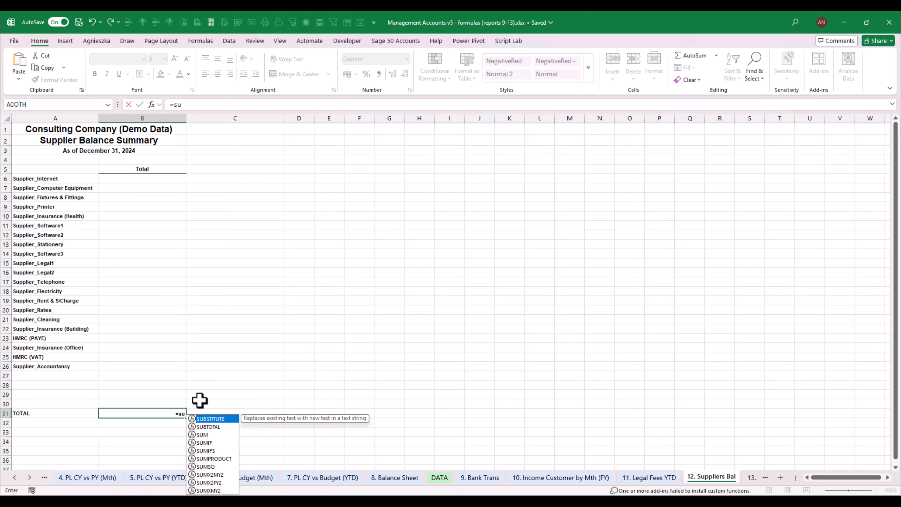
text(m()
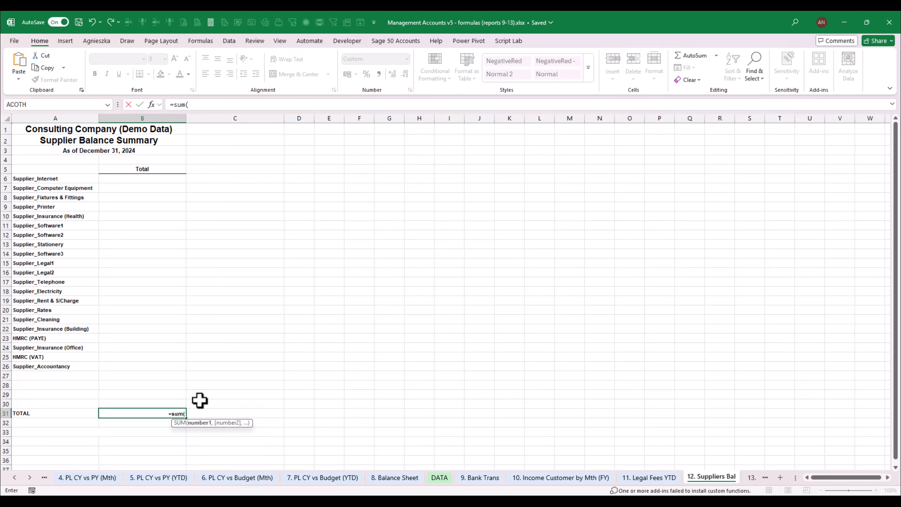
click(150, 179)
drag(153, 193, 142, 402)
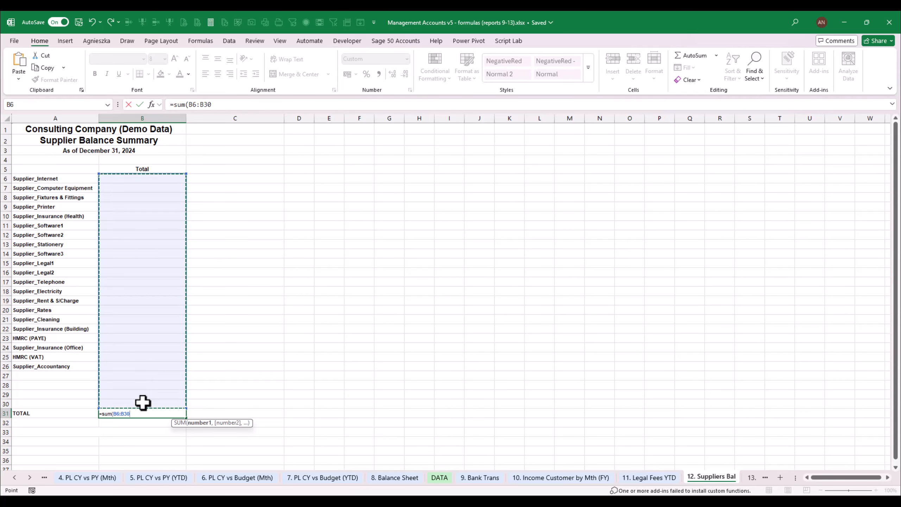
key(Return)
click(164, 178)
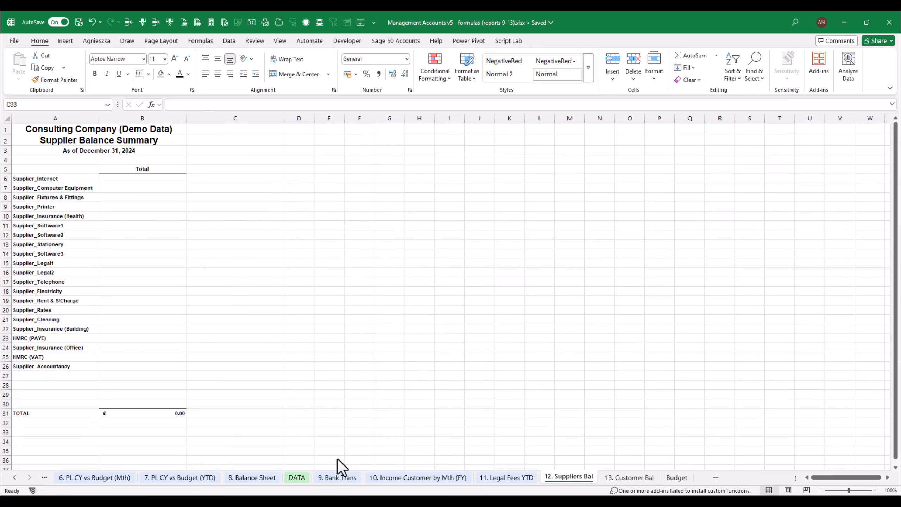
Review the names in the DATA sheet's Supplier column filter and the supplier list formula in A6 of 12. Suppliers Bal
click(302, 478)
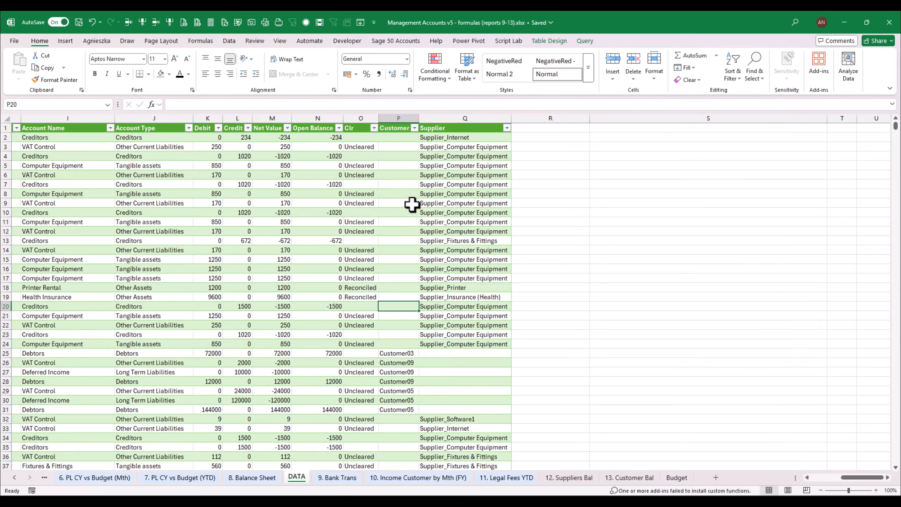
click(507, 128)
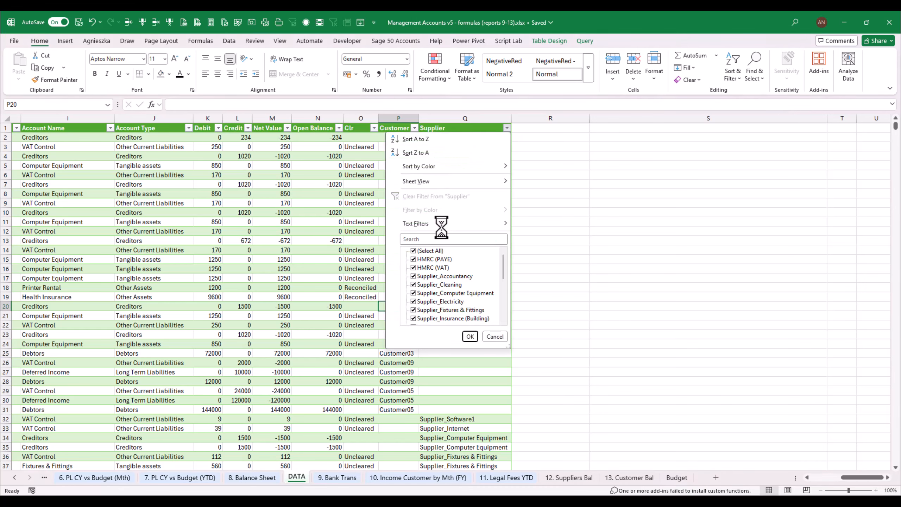
click(612, 435)
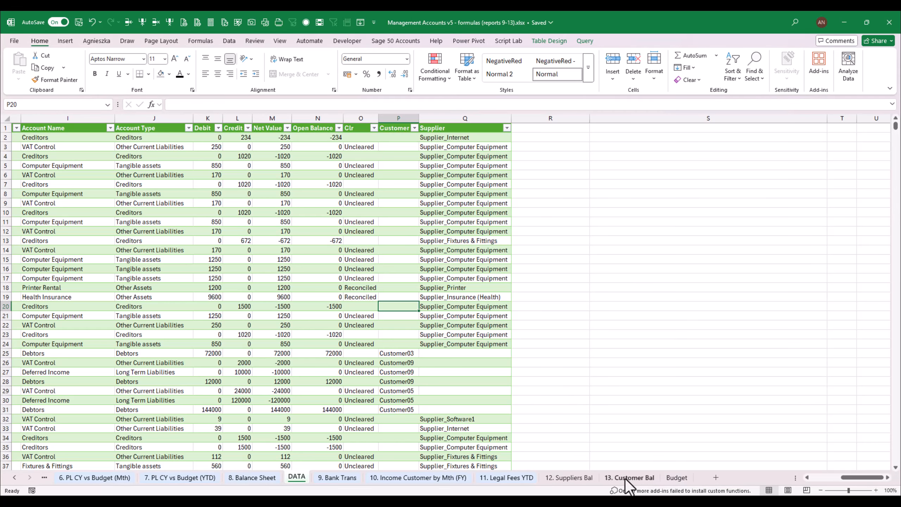
click(568, 477)
click(64, 179)
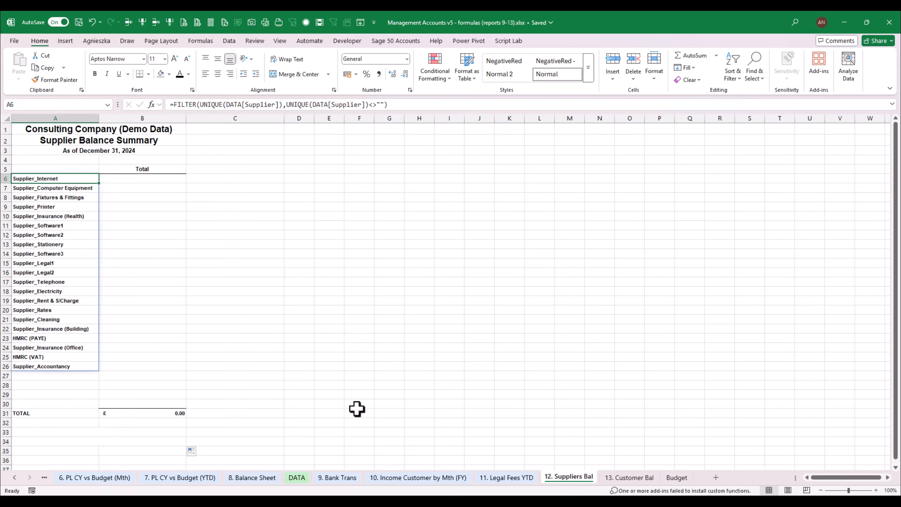
Filter the DATA sheet's Supplier column to Supplier_Internet by searching its filter list for supplier_inte
click(307, 476)
click(507, 127)
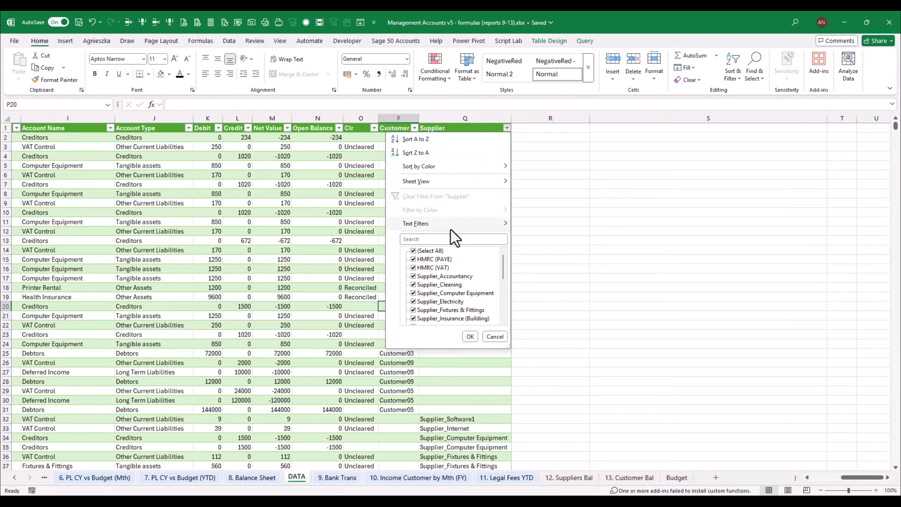
click(452, 239)
text(s)
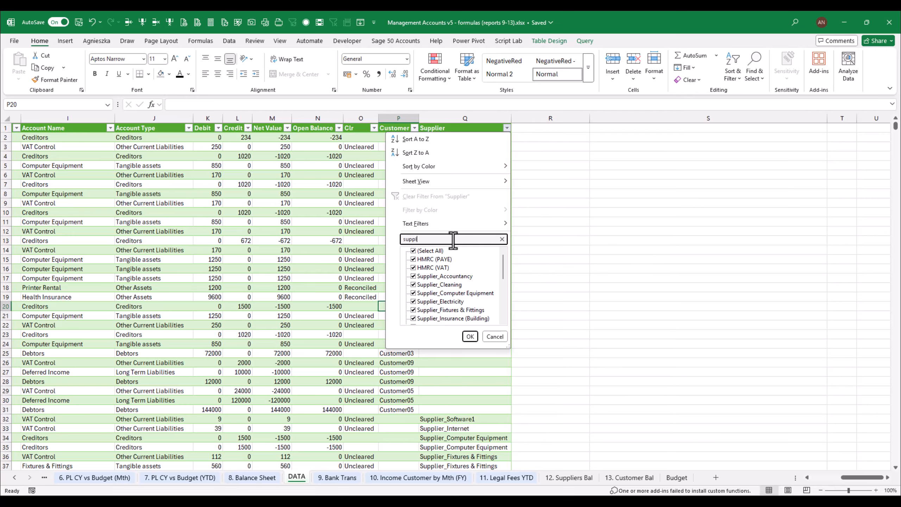
text(uppl)
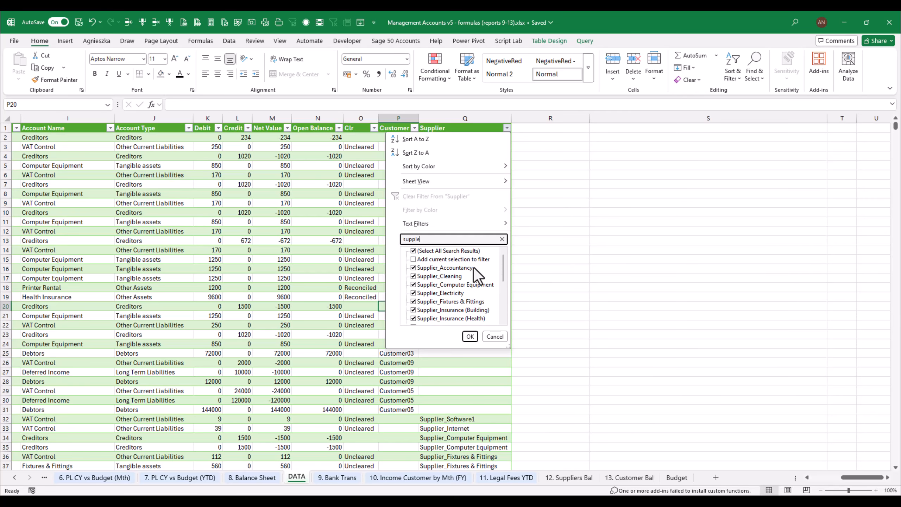
text(ier_int)
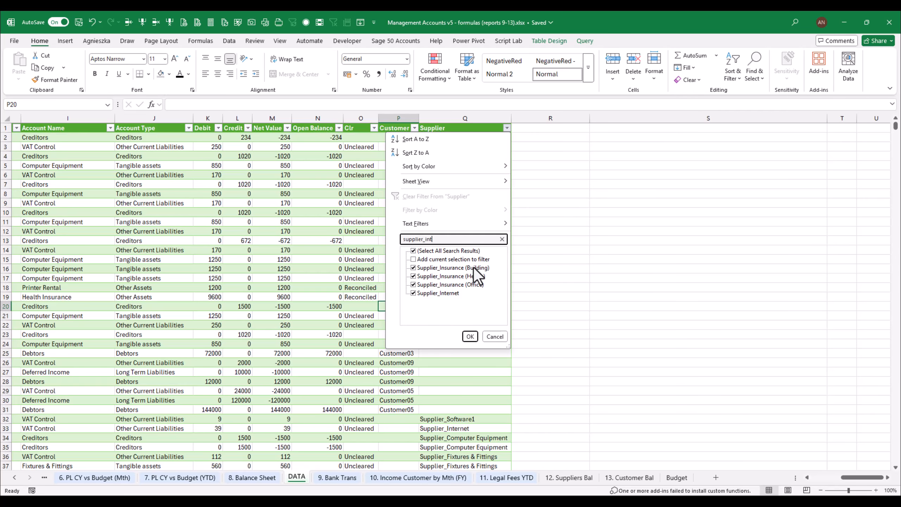
text(er)
key(Return)
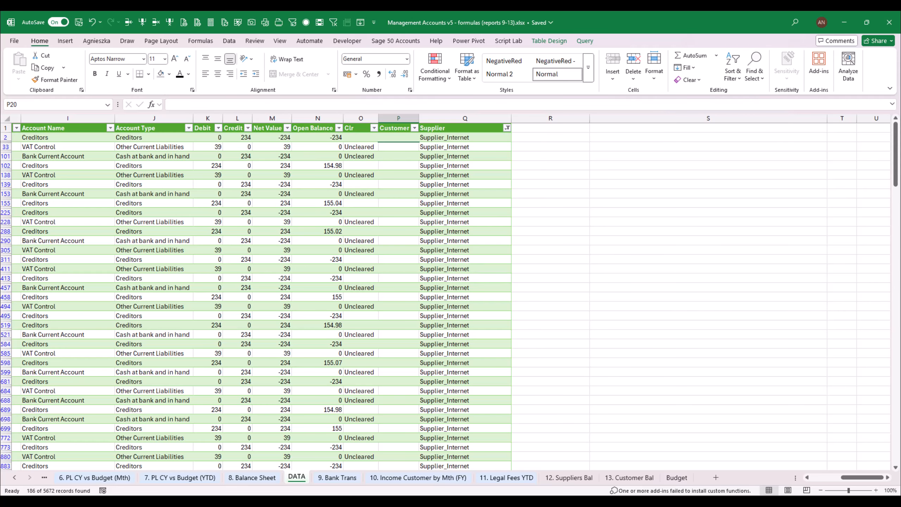
Filter the Full Account Name column in the DATA sheet to show only Creditors
drag(860, 476, 834, 480)
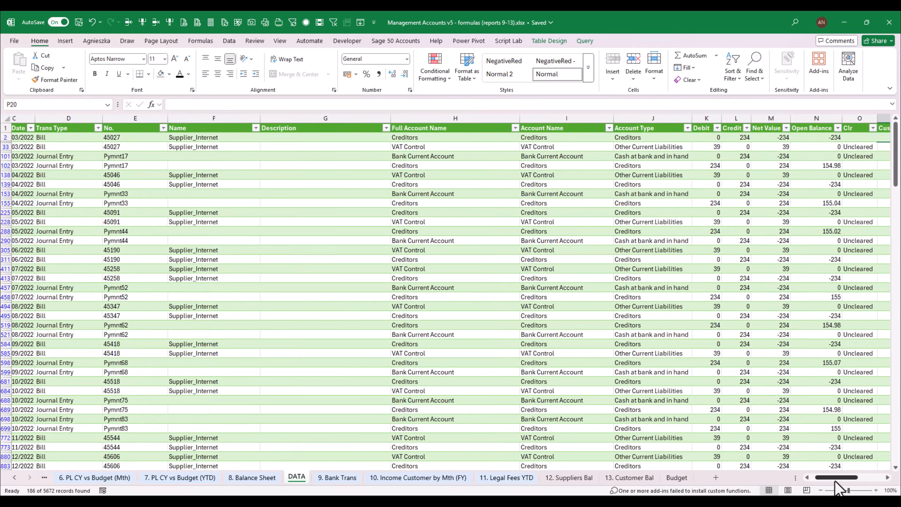
click(515, 128)
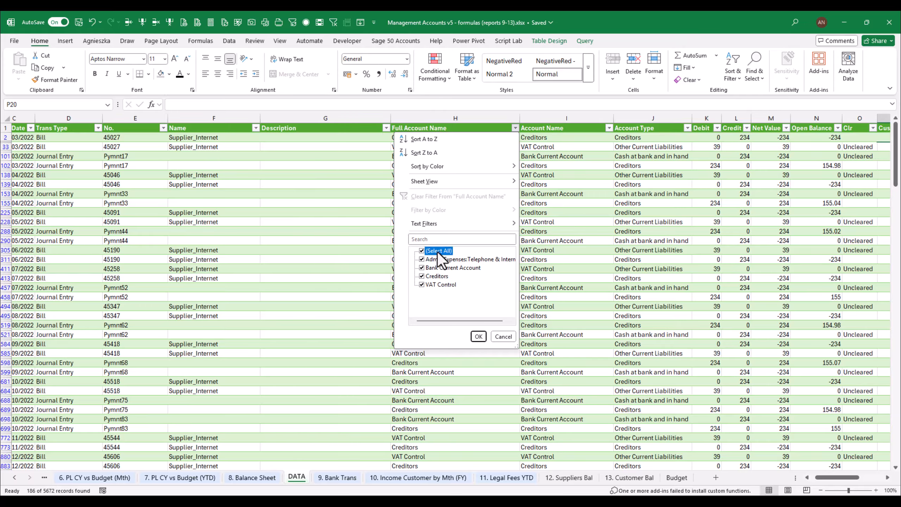
click(437, 251)
click(438, 239)
text(cred)
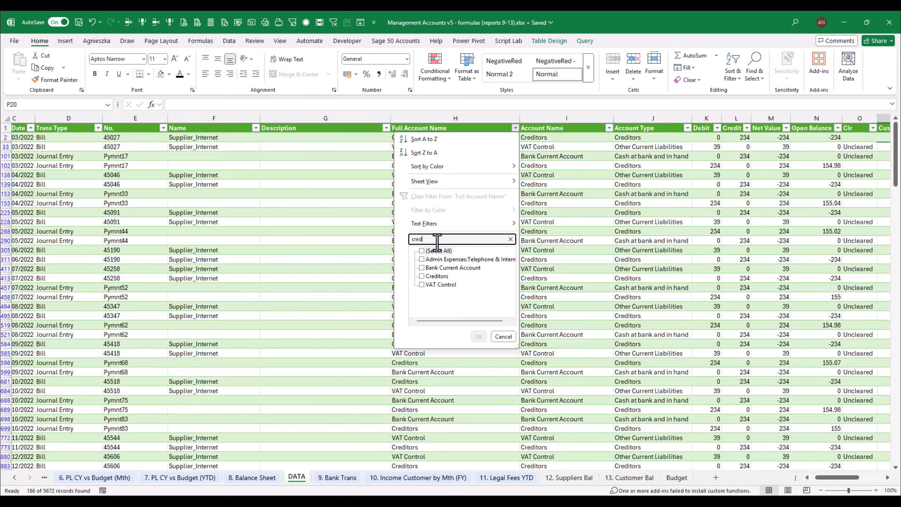
click(478, 336)
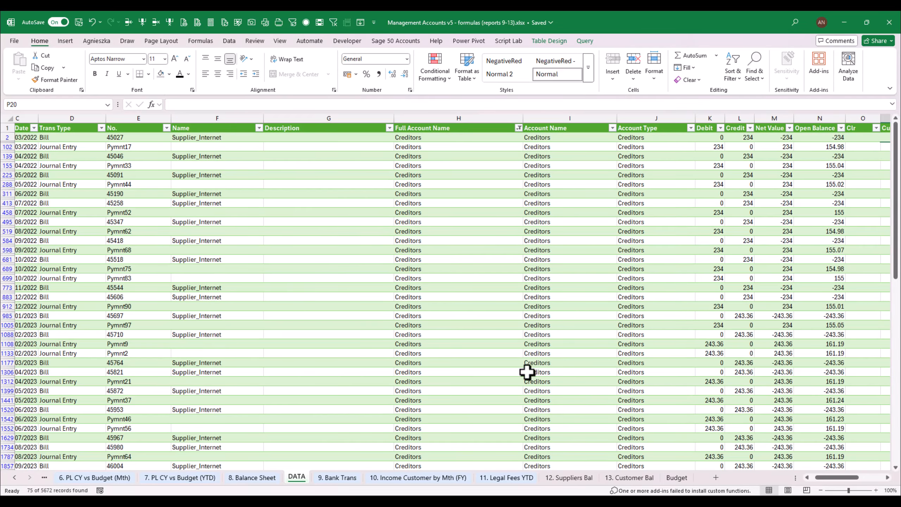
Apply an "is before" date filter for the reporting cut-off date to the Trans Date column
drag(836, 478, 763, 475)
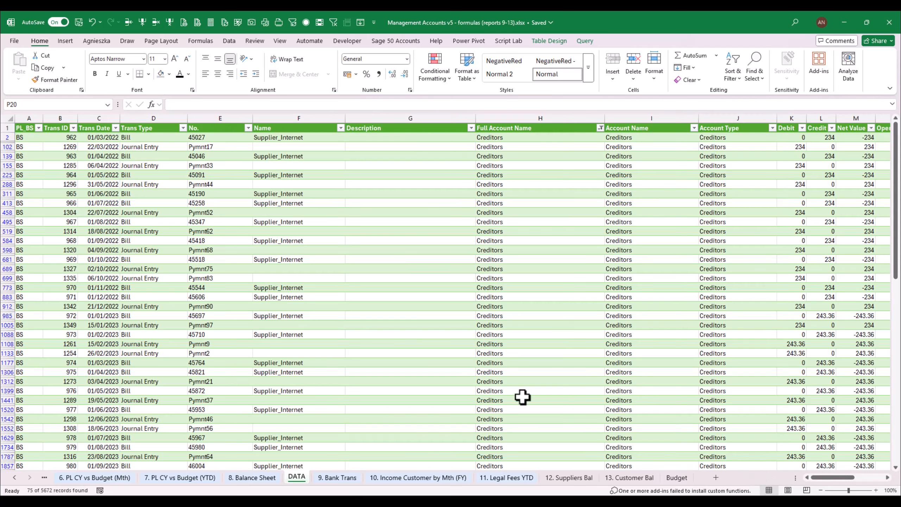
click(116, 128)
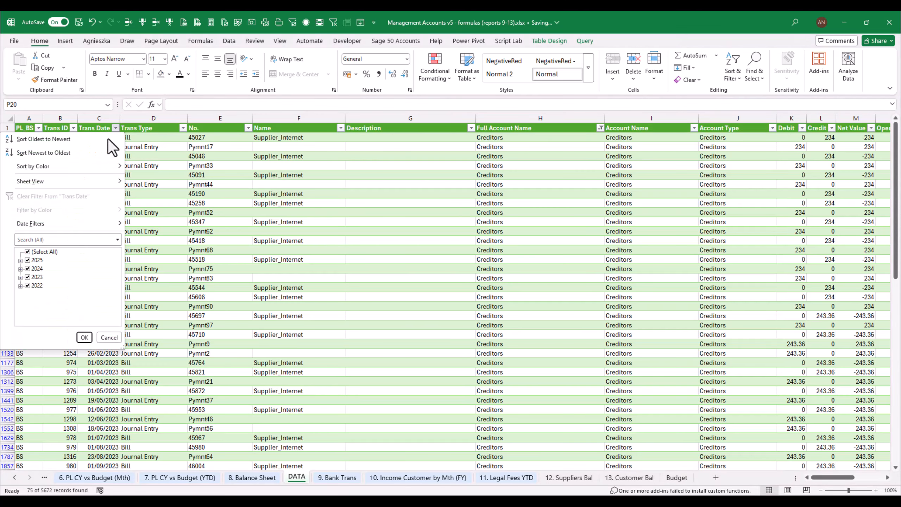
mouse_move(60, 224)
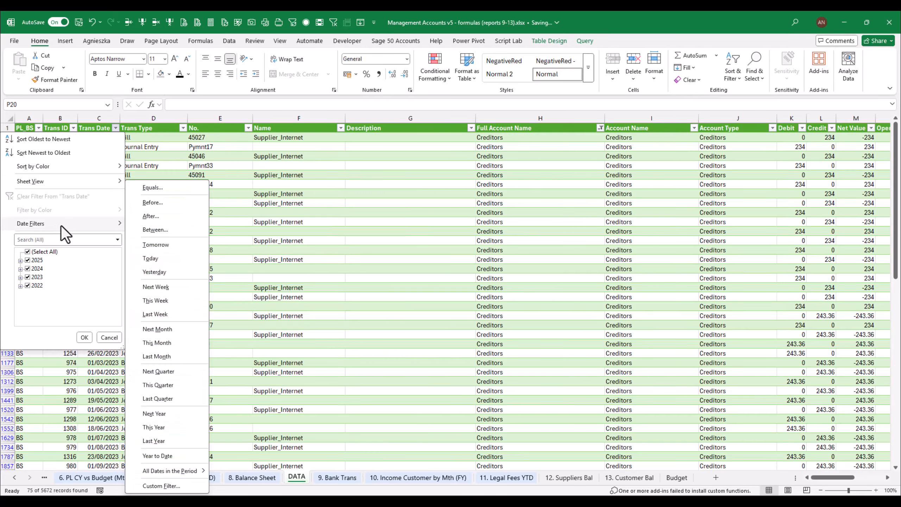
click(159, 203)
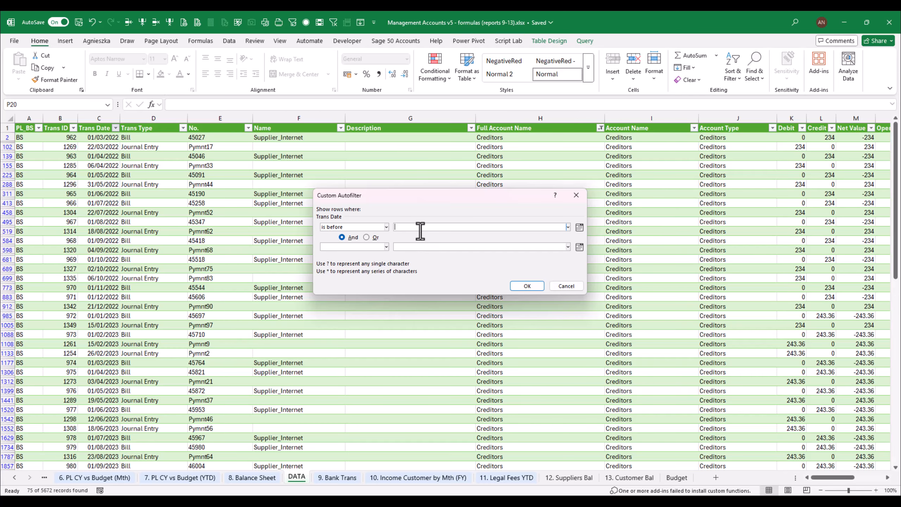
text(31/12/24)
click(528, 285)
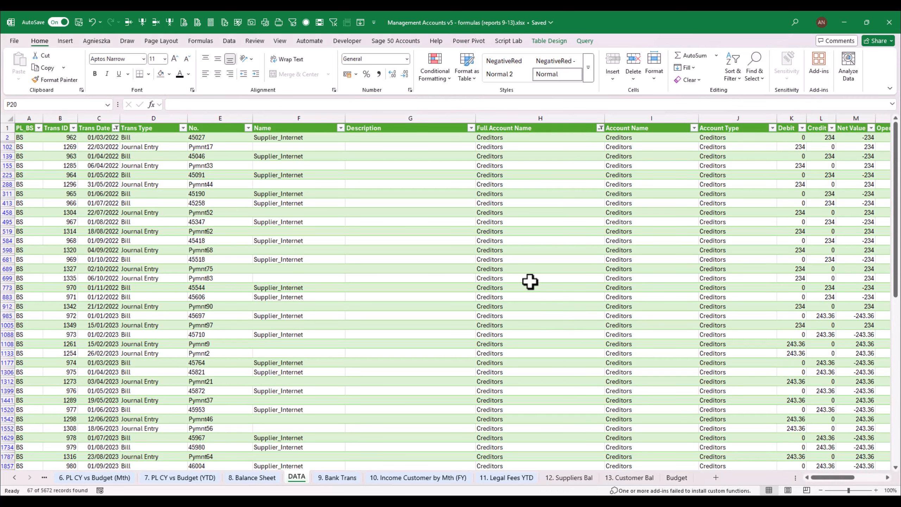
Check the sum of the filtered Net Value column for Supplier_Internet's creditor transactions
drag(834, 482, 840, 479)
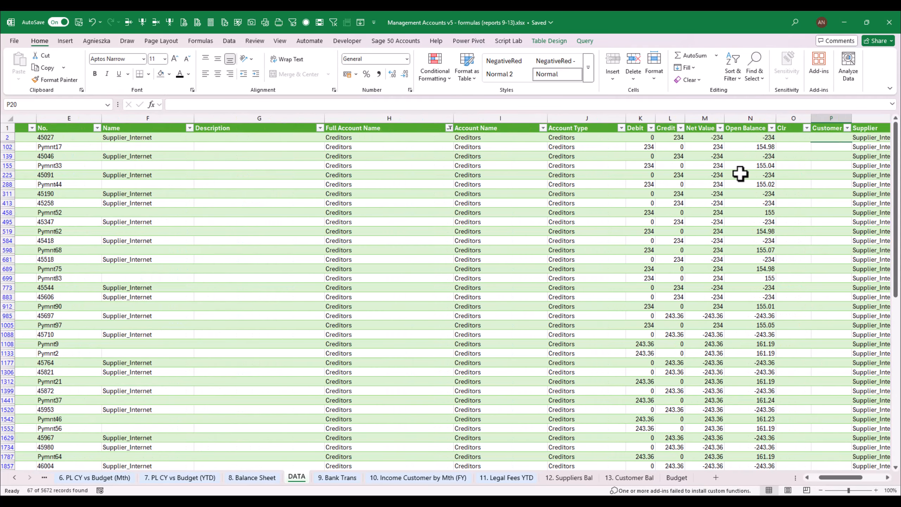
click(701, 118)
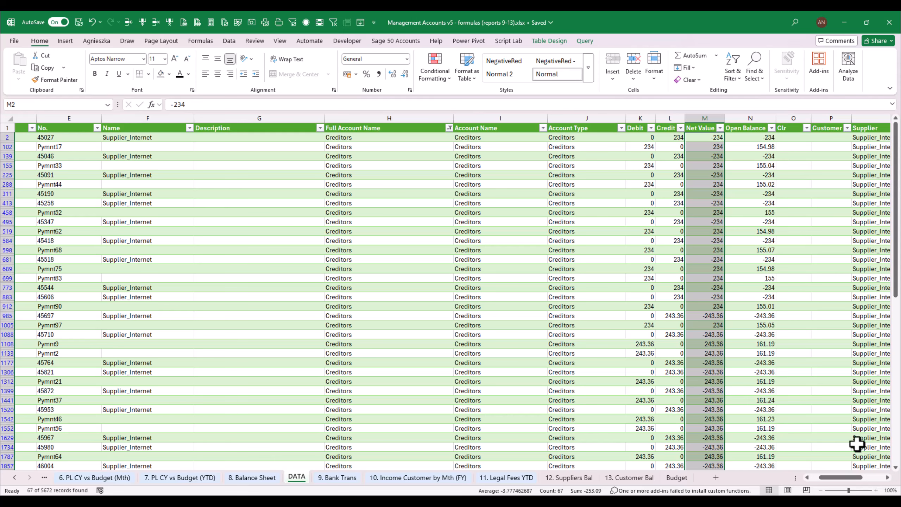
drag(834, 476, 827, 479)
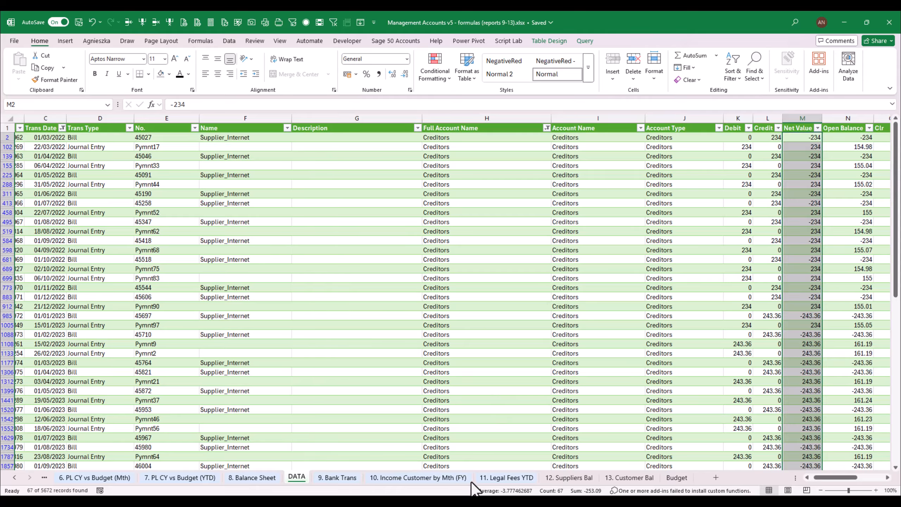
Start a SUMIFS formula in B6 of 12. Suppliers Bal with DATA[Net Value] as the sum range
click(586, 479)
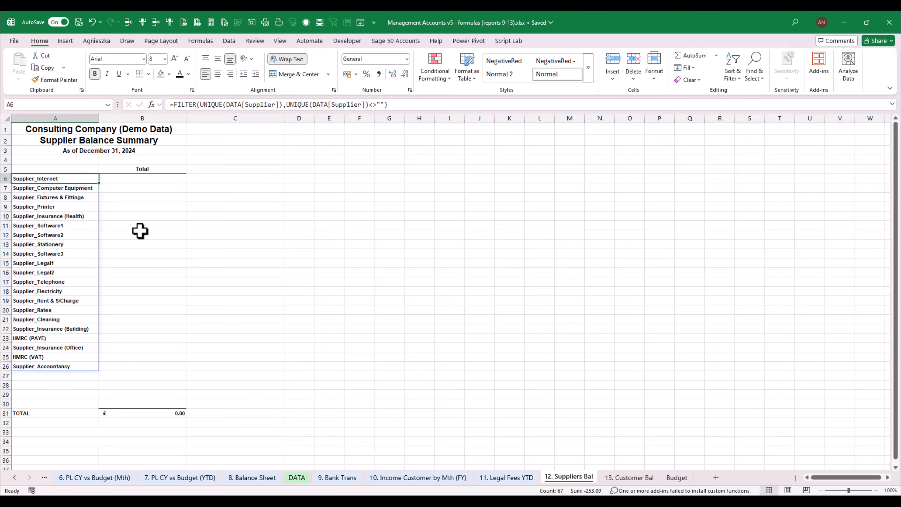
click(152, 179)
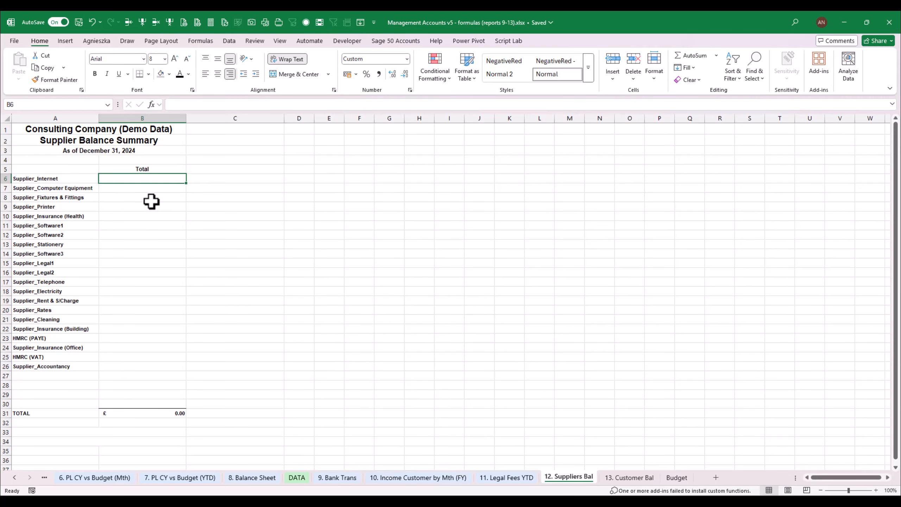
text(=sumifs()
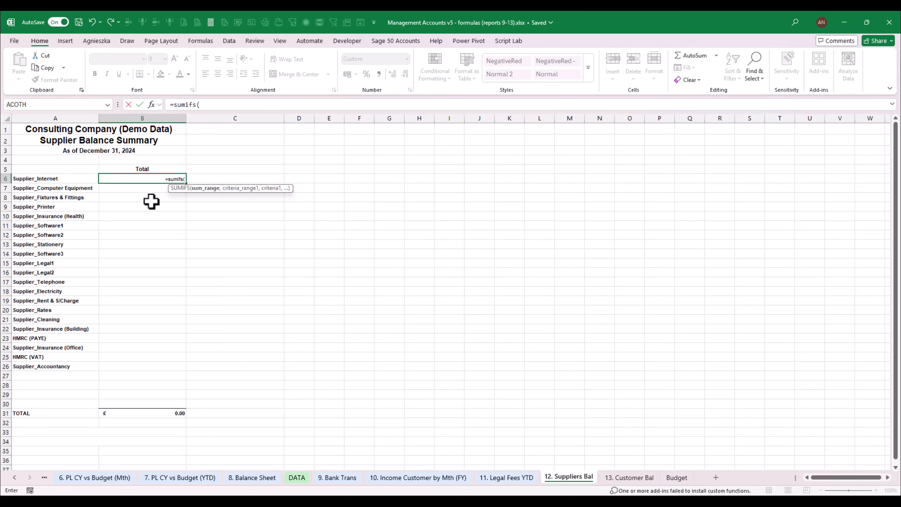
click(297, 477)
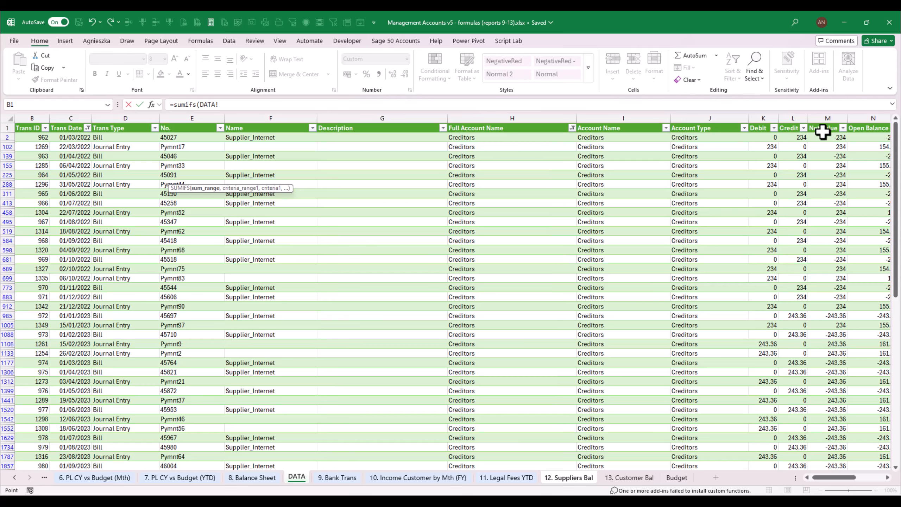
click(830, 118)
text(,)
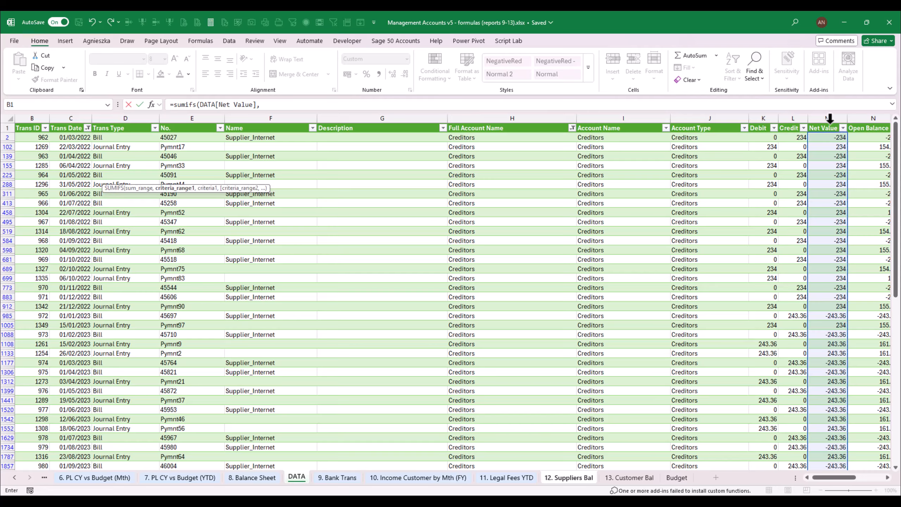
Add the date criterion DATA[Trans Date],"<="&CurrentMonth to the SUMIFS formula
click(82, 124)
text(,"<)
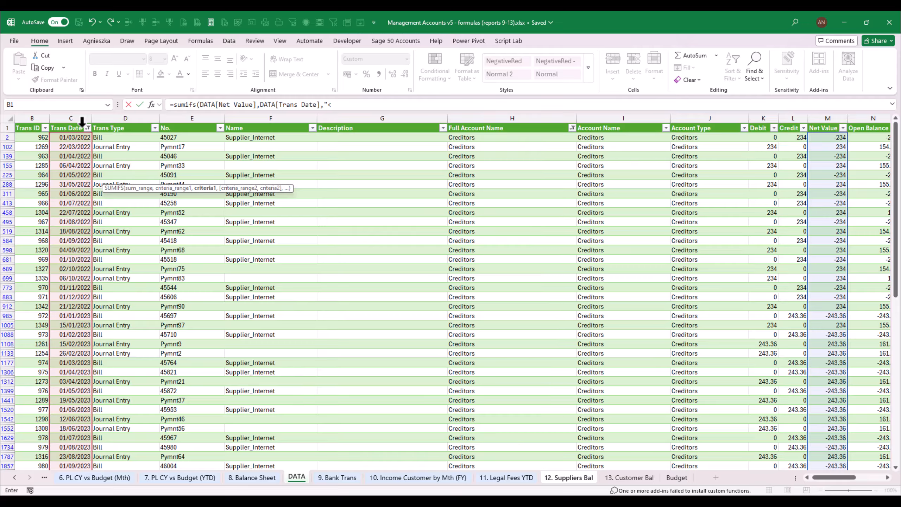
text(="&cur)
key(Tab)
text(,)
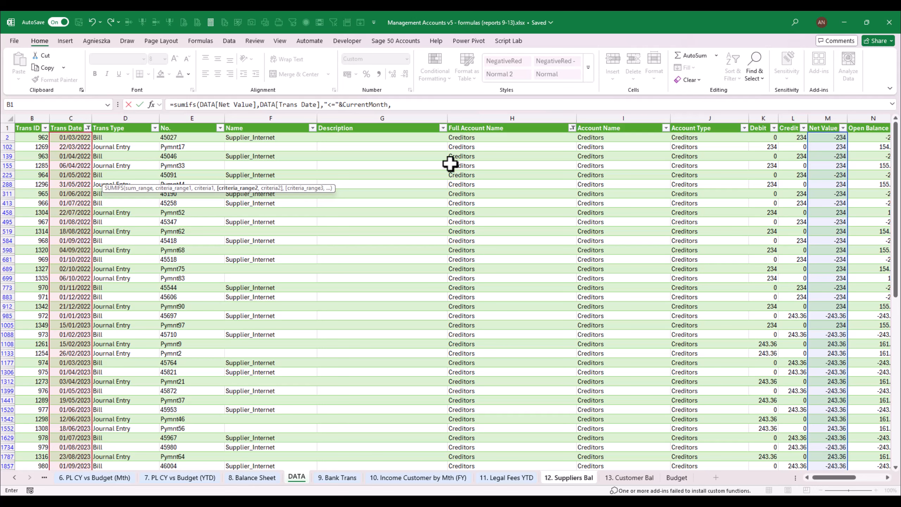
Add the account criterion DATA[Full Account Name],"Creditors" to the SUMIFS formula
click(493, 123)
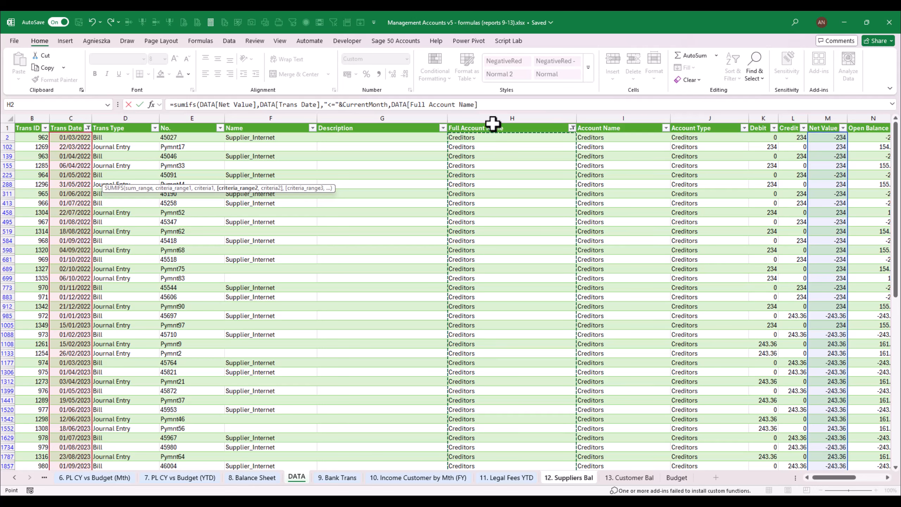
text(,"Creditors)
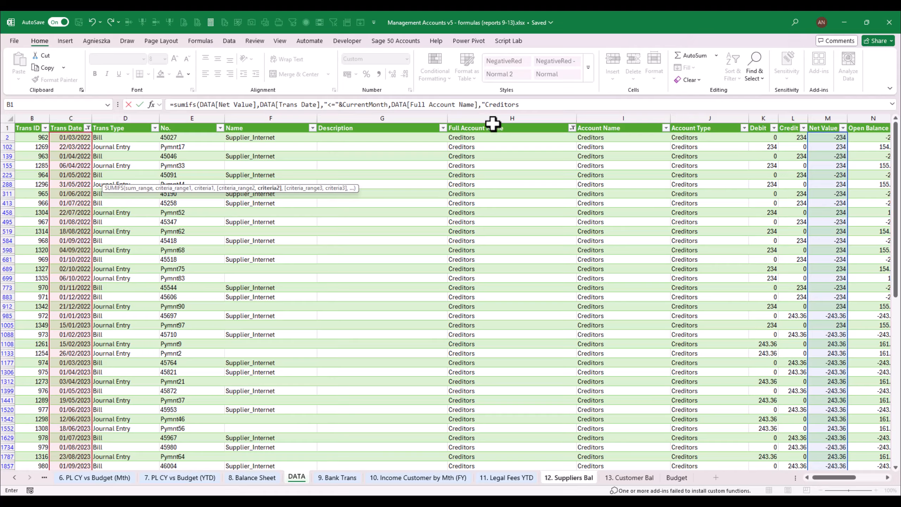
text(",)
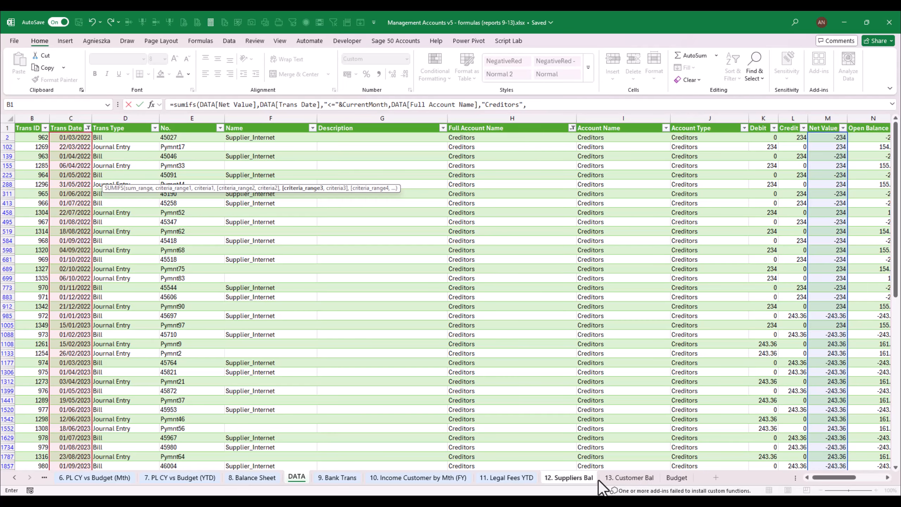
click(582, 478)
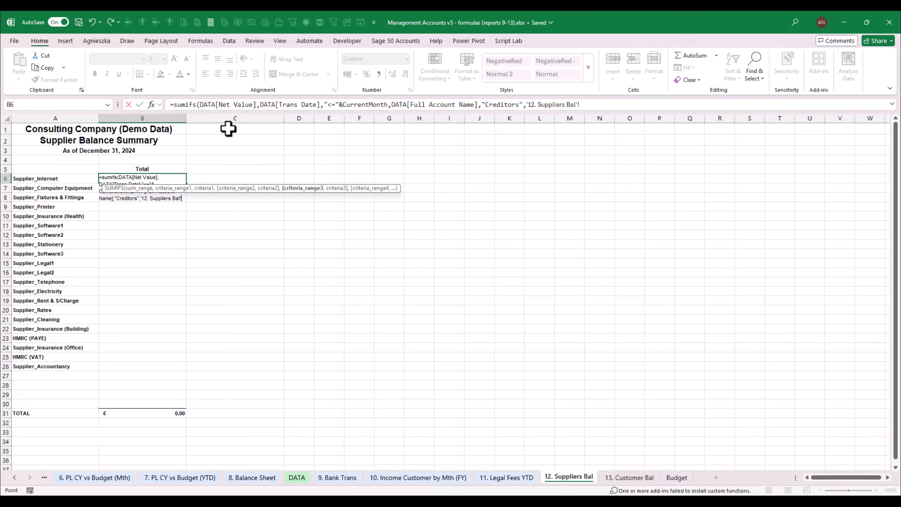
click(596, 108)
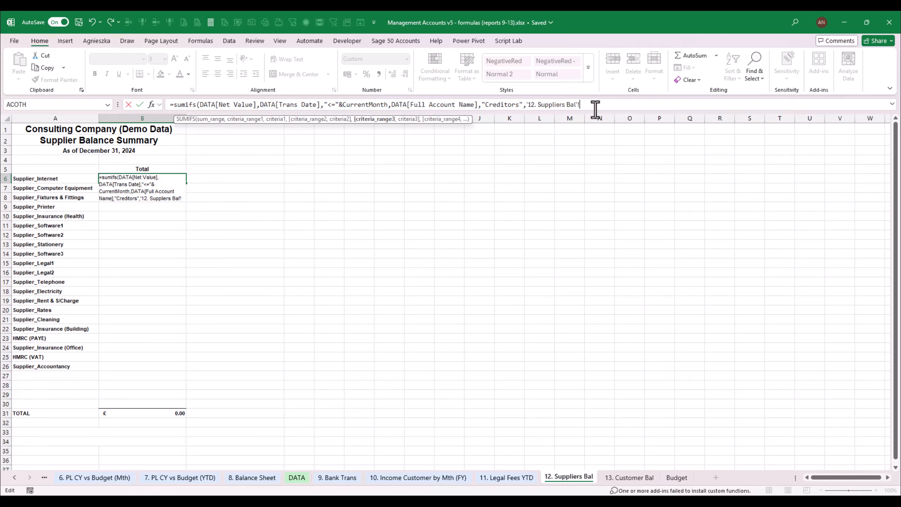
key(BackSpace)
key(BackSpace)
key(BackSpace)
key(BackSpace)
key(BackSpace)
key(BackSpace)
key(BackSpace)
key(BackSpace)
key(BackSpace)
key(BackSpace)
key(BackSpace)
key(BackSpace)
key(BackSpace)
key(BackSpace)
key(BackSpace)
key(BackSpace)
key(BackSpace)
key(BackSpace)
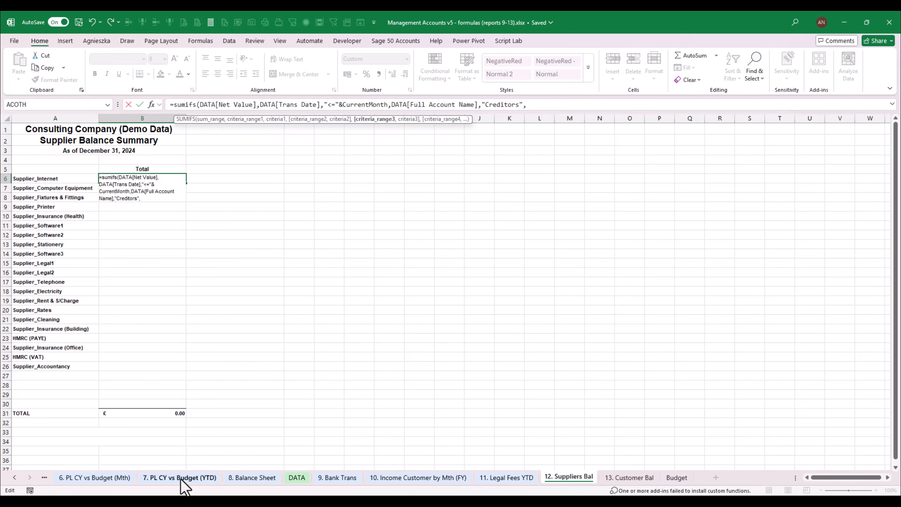
Add the supplier criterion to the SUMIFS formula, matching DATA[Supplier] to cell A6 of 12. Suppliers Bal
click(297, 477)
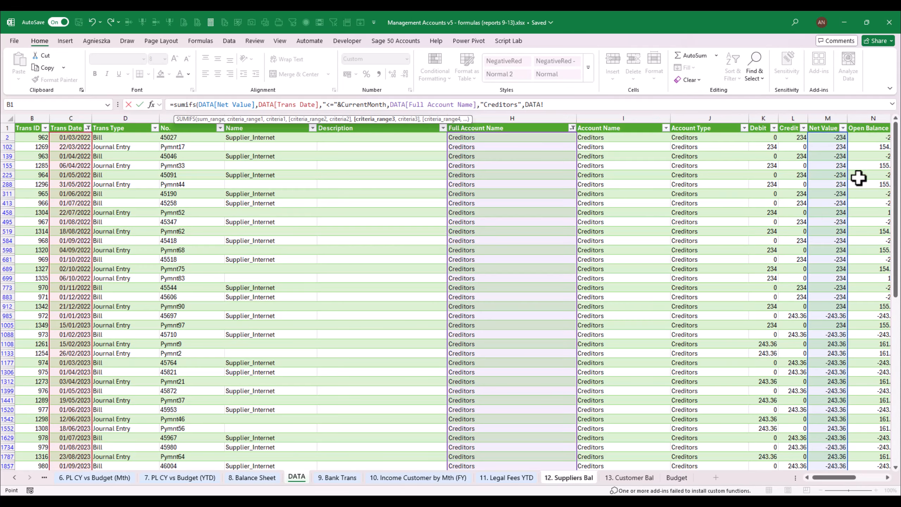
drag(838, 477, 855, 477)
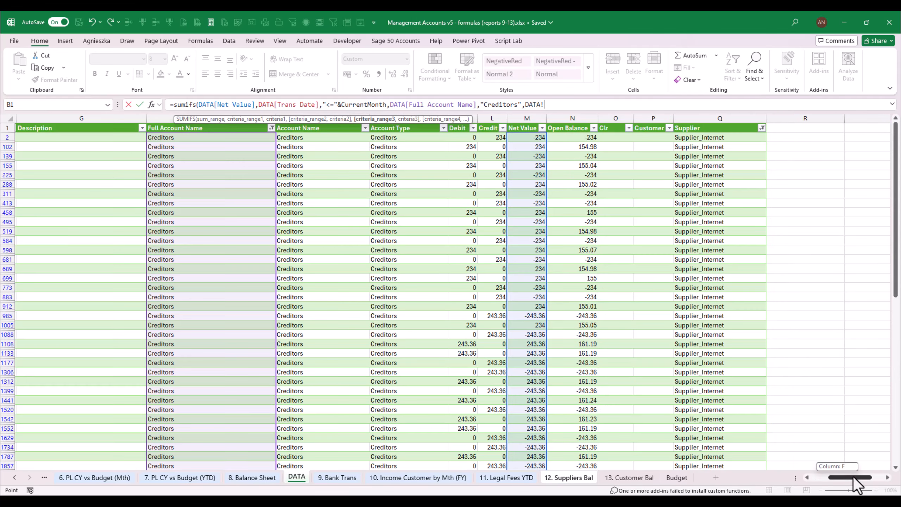
click(704, 121)
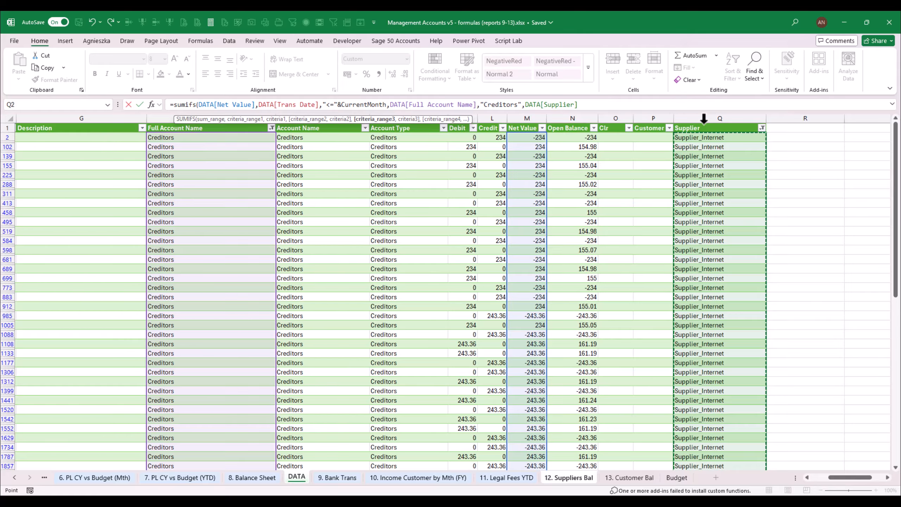
text(,)
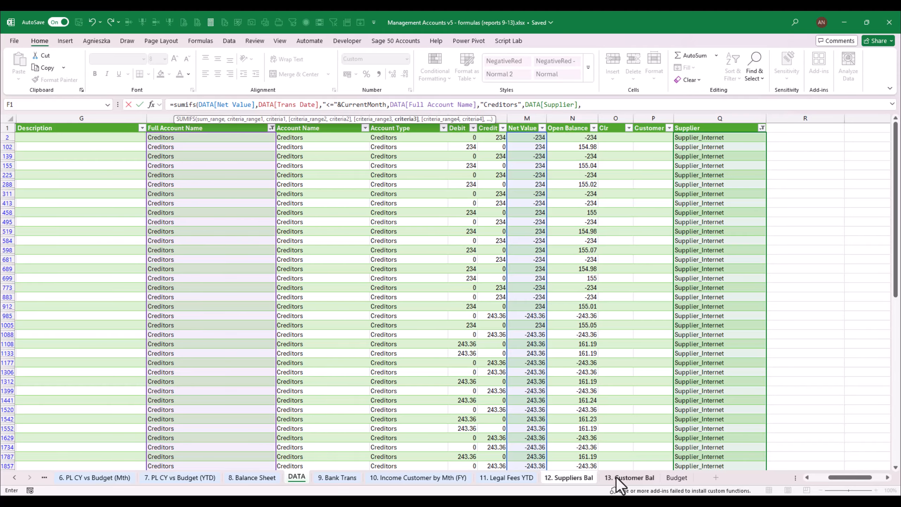
click(569, 477)
click(58, 179)
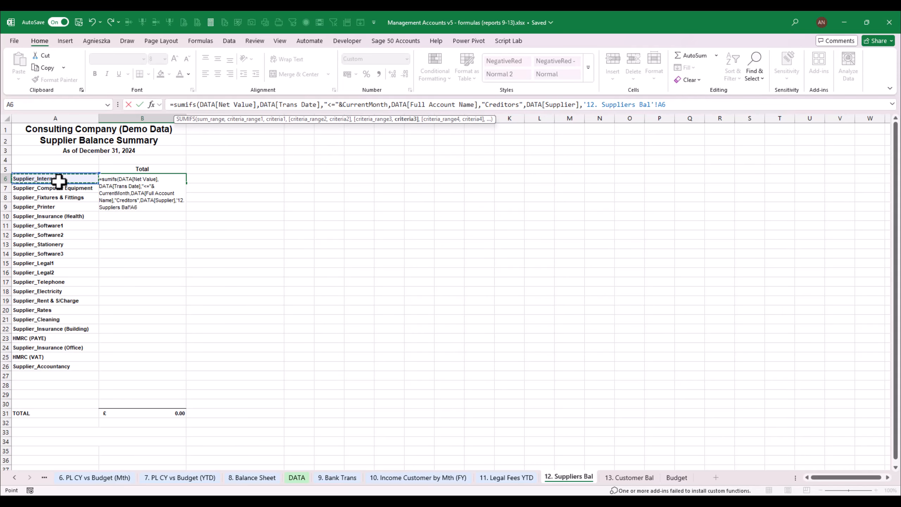
Complete the SUMIFS formula in B6 and put a minus sign before SUMIFS to reverse the balance's sign
key(ctrl+Return)
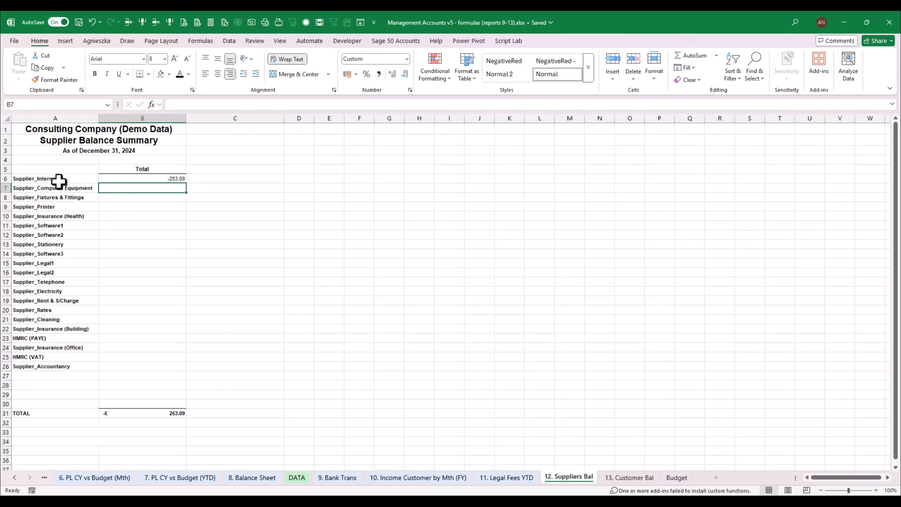
key(F2)
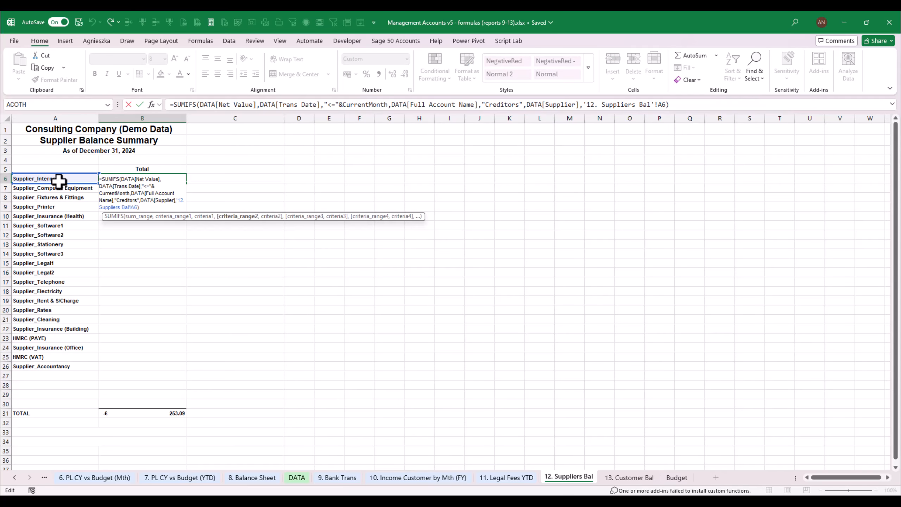
text(-)
key(ctrl+Return)
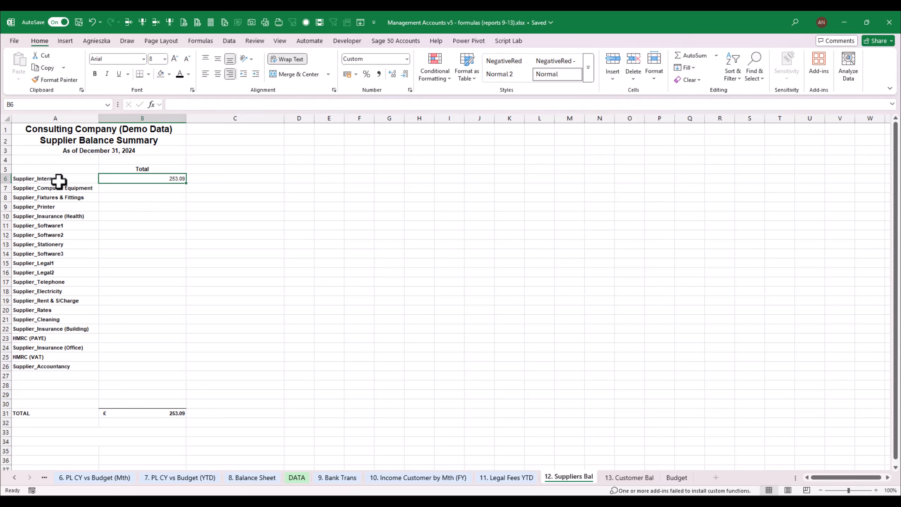
Try filling the B6 SUMIFS formula down to B29, and clear the copies below B6
drag(186, 182, 175, 402)
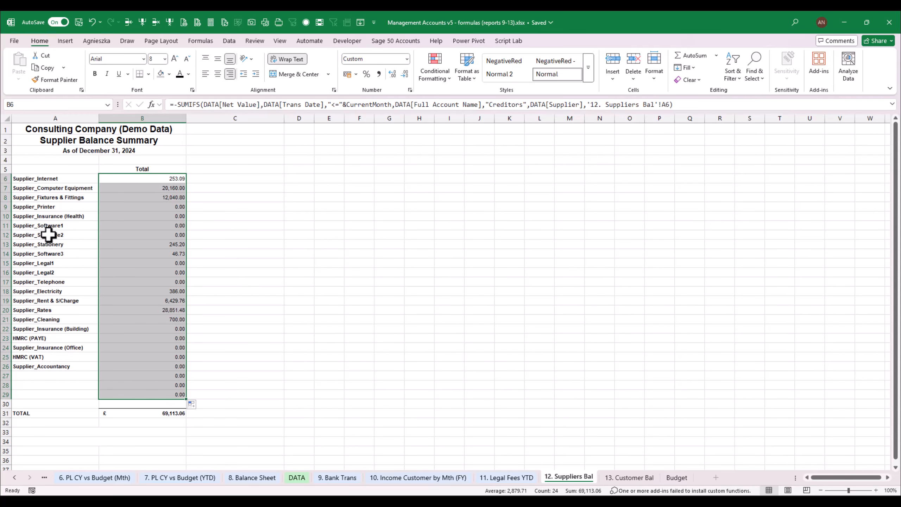
click(55, 179)
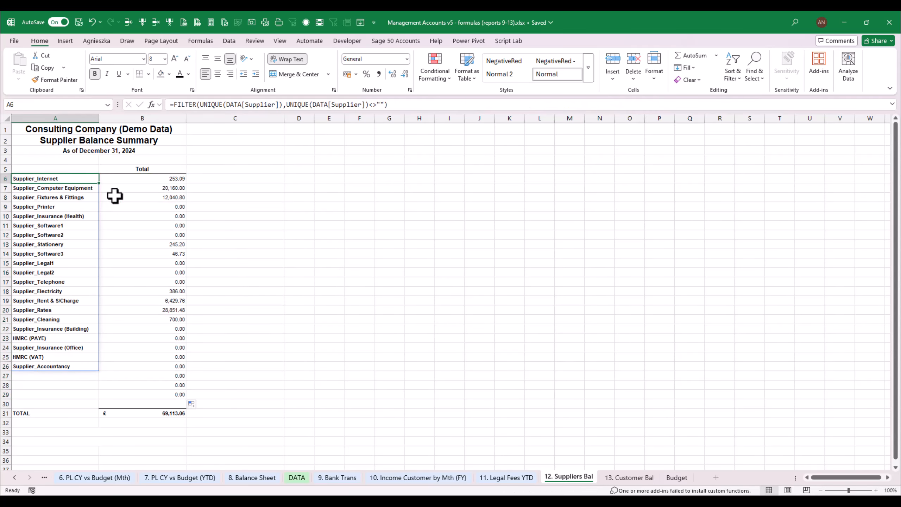
double_click(153, 180)
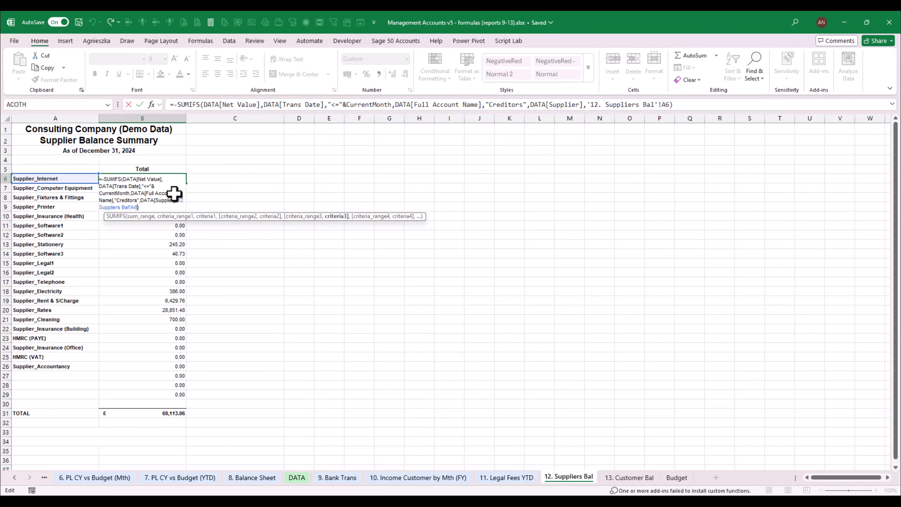
key(Return)
key(shift+Down)
key(shift+Down)
key(shift+Down)
key(shift+Down)
key(shift+Down)
key(shift+Down)
key(shift+Down)
key(shift+Down)
key(shift+Down)
key(shift+Down)
key(shift+Down)
key(shift+Down)
key(shift+Down)
key(shift+Down)
key(shift+Down)
key(shift+Down)
key(shift+Down)
key(shift+Down)
key(shift+Down)
key(shift+Down)
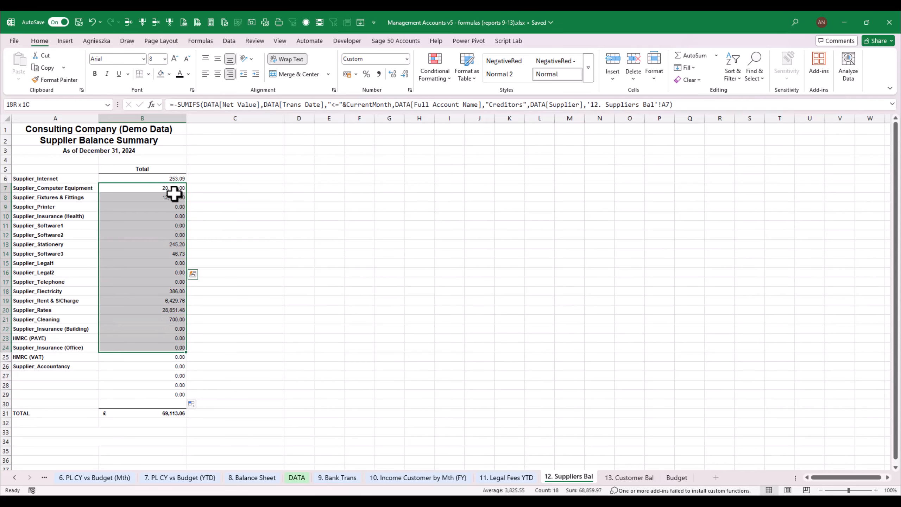
key(Delete)
Change the supplier criterion in the B6 formula to the spill reference A6# so balances return for the whole supplier list
key(Up)
key(F2)
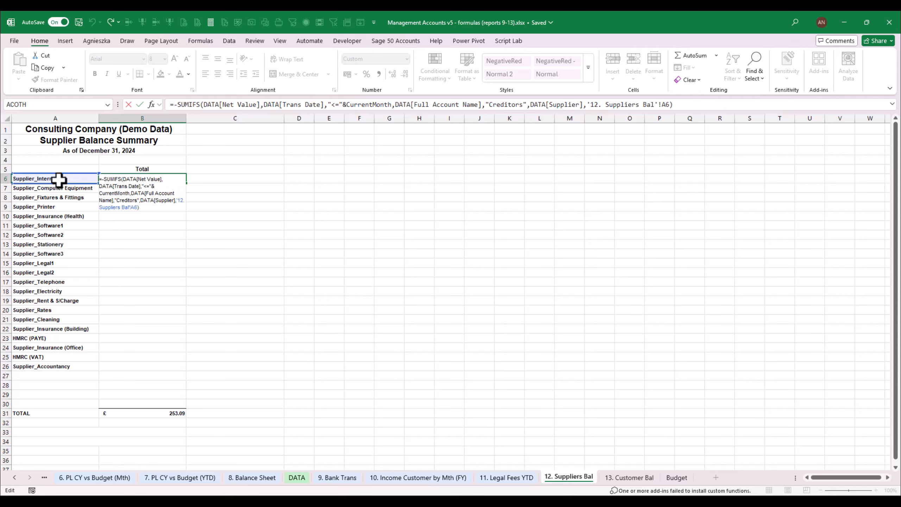
key(Left)
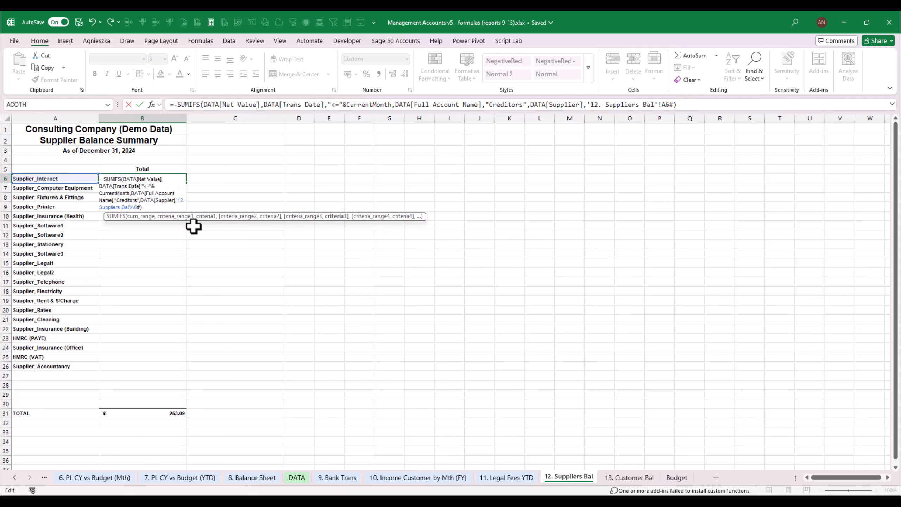
key(ctrl+Return)
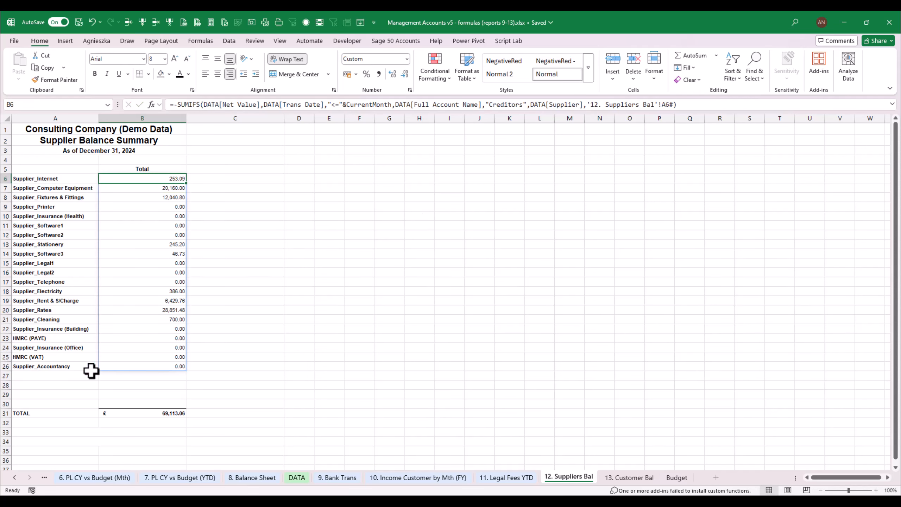
Examine the zero-balance suppliers on 12. Suppliers Bal and the Show/Hide formula in A8 of 9. Bank Trans
click(80, 375)
drag(161, 330, 164, 365)
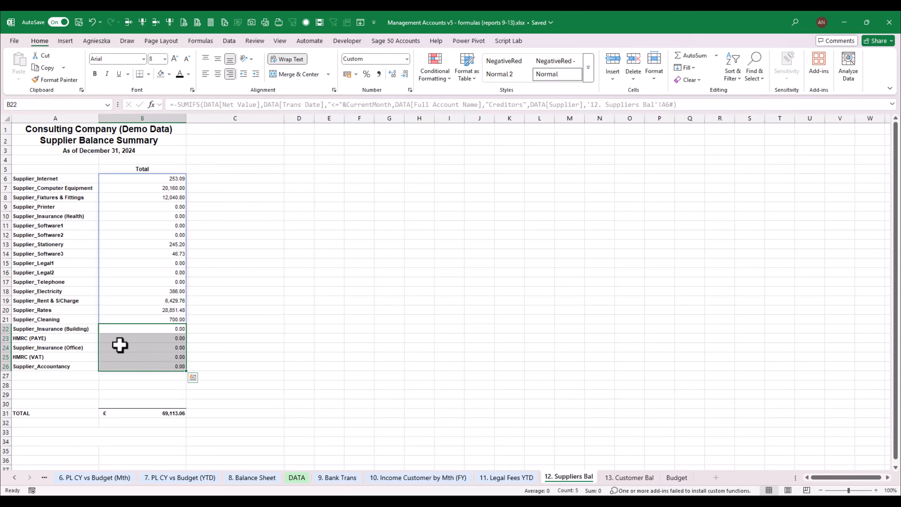
click(59, 330)
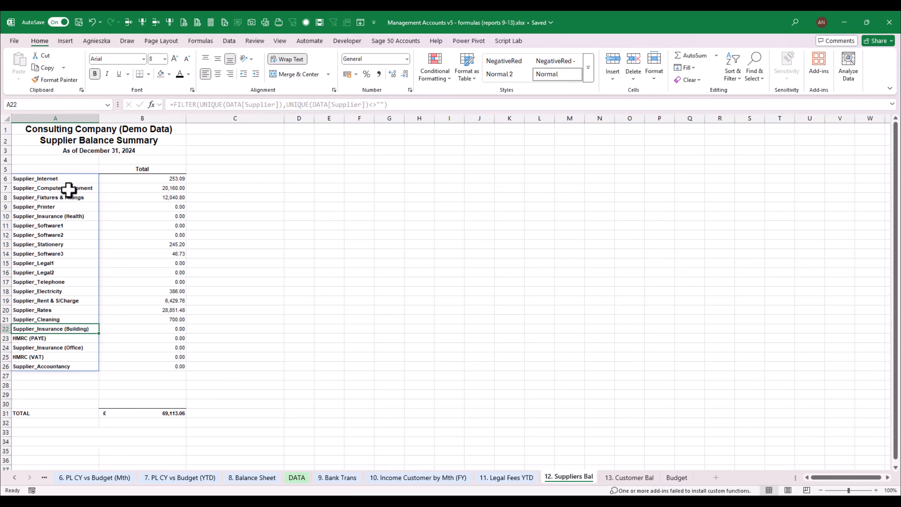
click(34, 177)
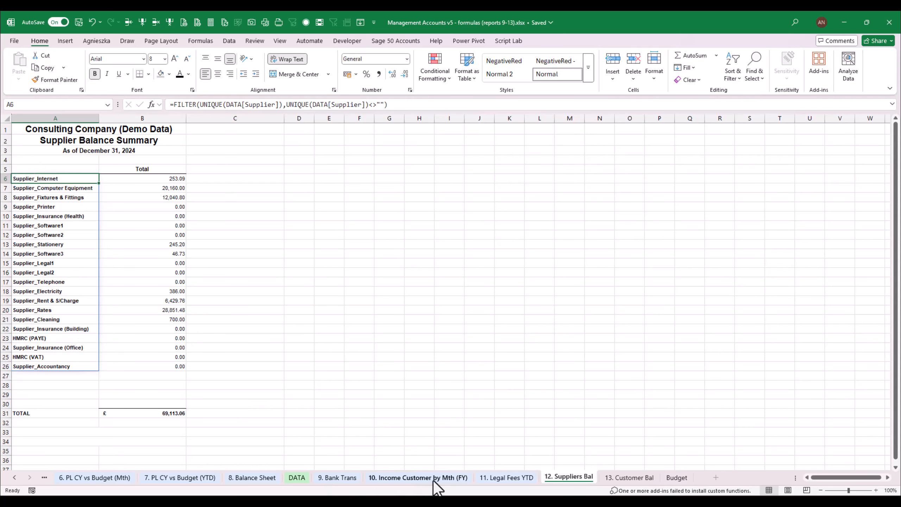
click(337, 478)
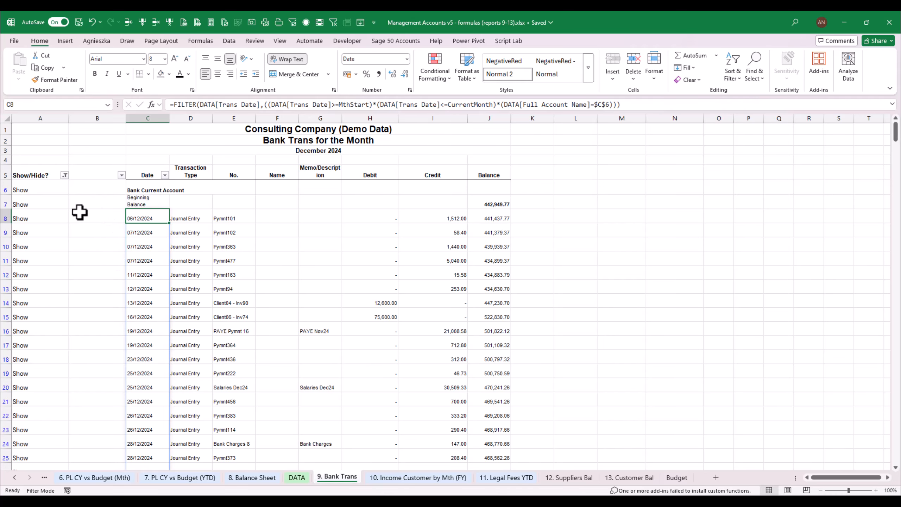
click(43, 217)
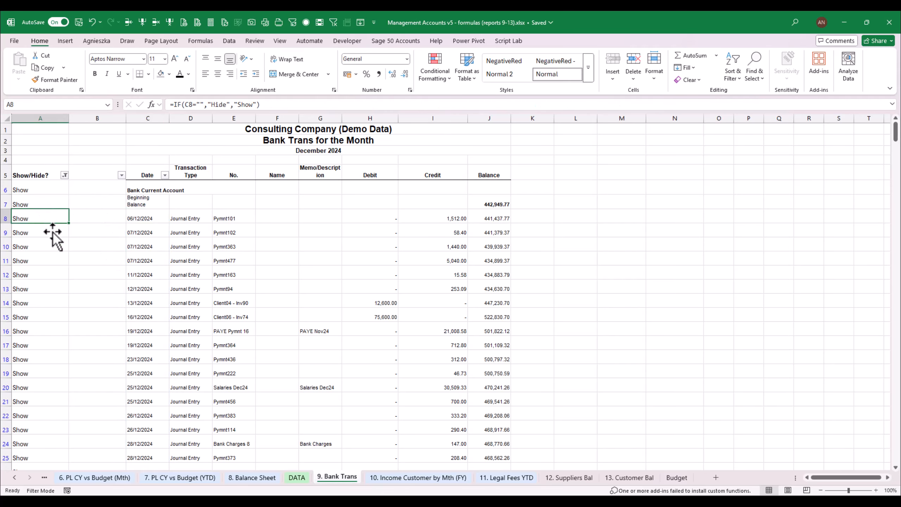
click(567, 478)
drag(169, 326, 169, 401)
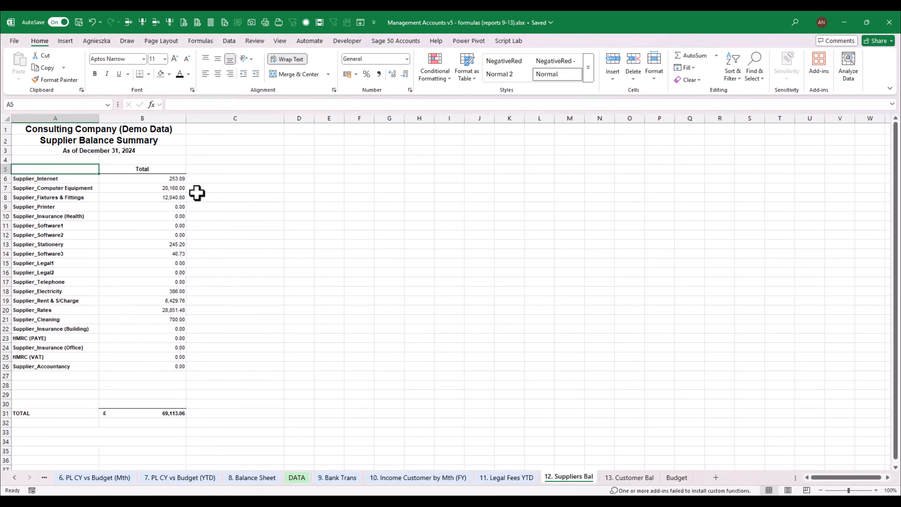
click(359, 281)
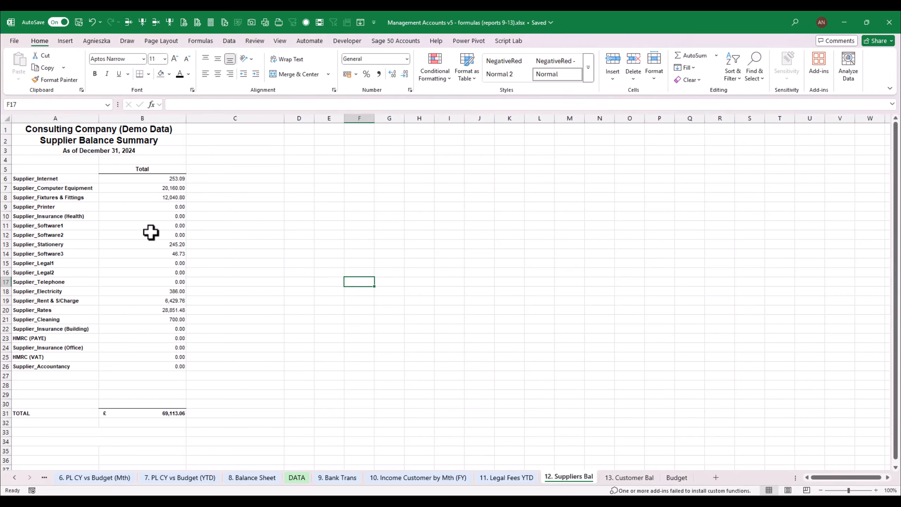
click(165, 253)
drag(165, 253, 167, 280)
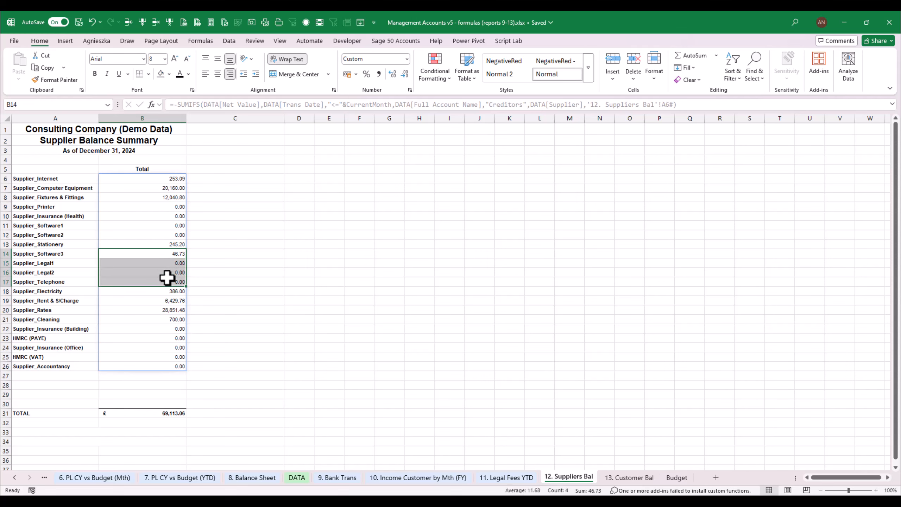
click(264, 293)
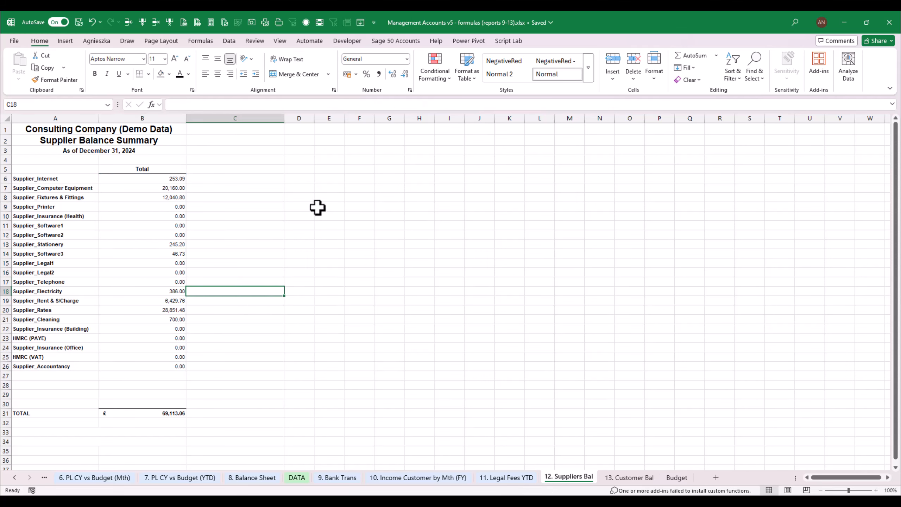
Insert a new column before the supplier names, headed Show/Hide in A5 and widened to fit the heading
click(41, 197)
click(141, 23)
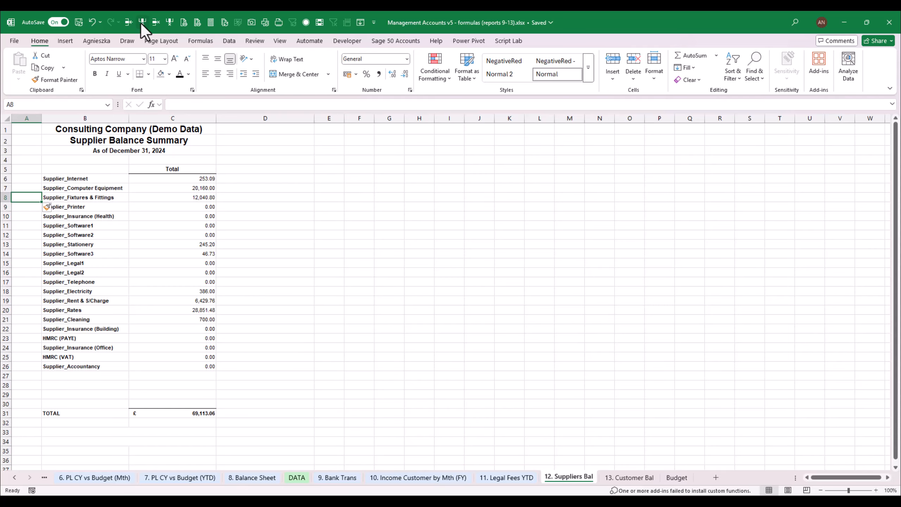
click(31, 168)
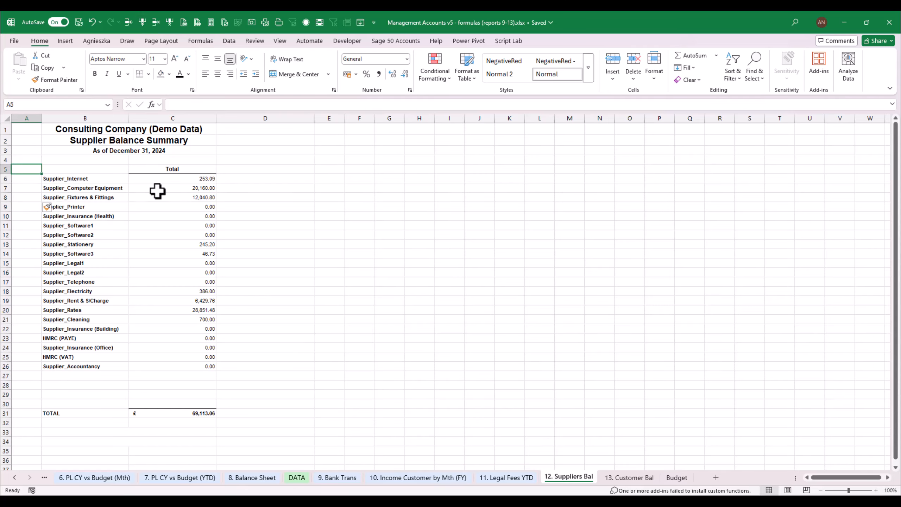
text(Hif)
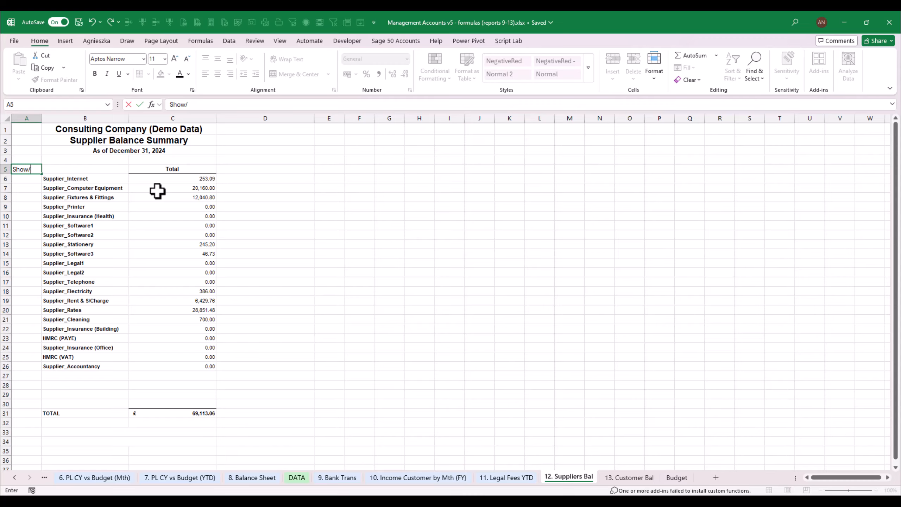
text(e)
key(ctrl+Return)
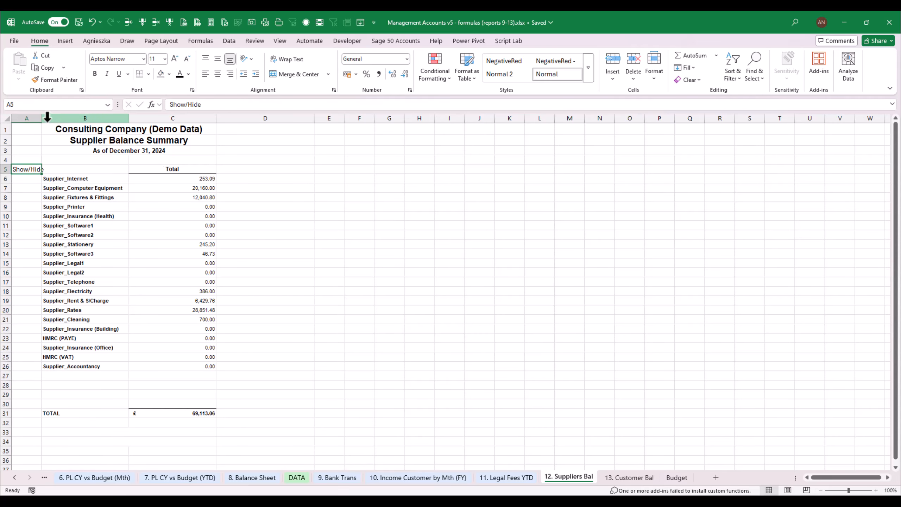
drag(42, 118, 65, 122)
Start an IF formula in A6 with an OR test for C6=0 or C6=""
click(45, 180)
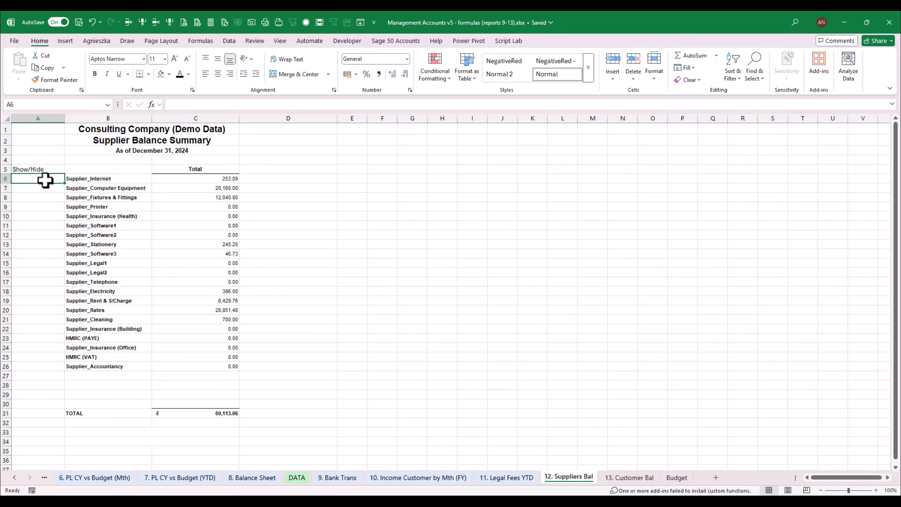
text(=if()
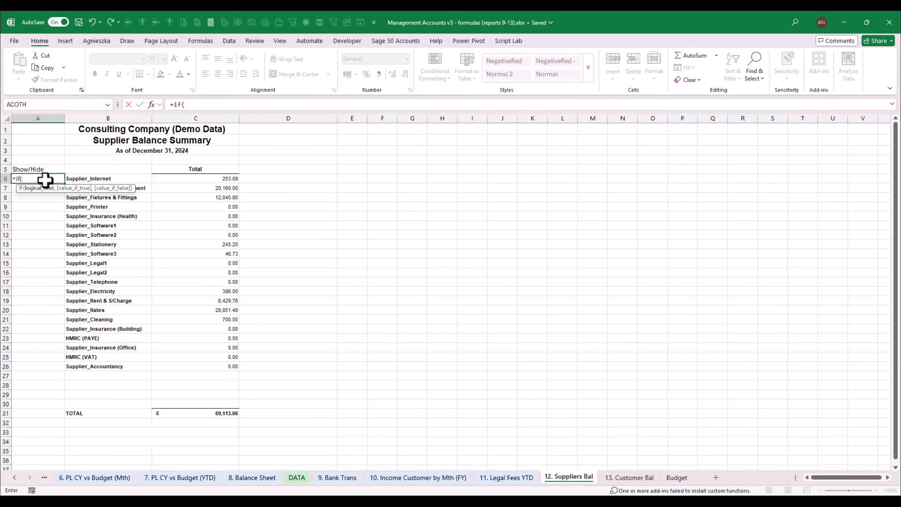
text(or()
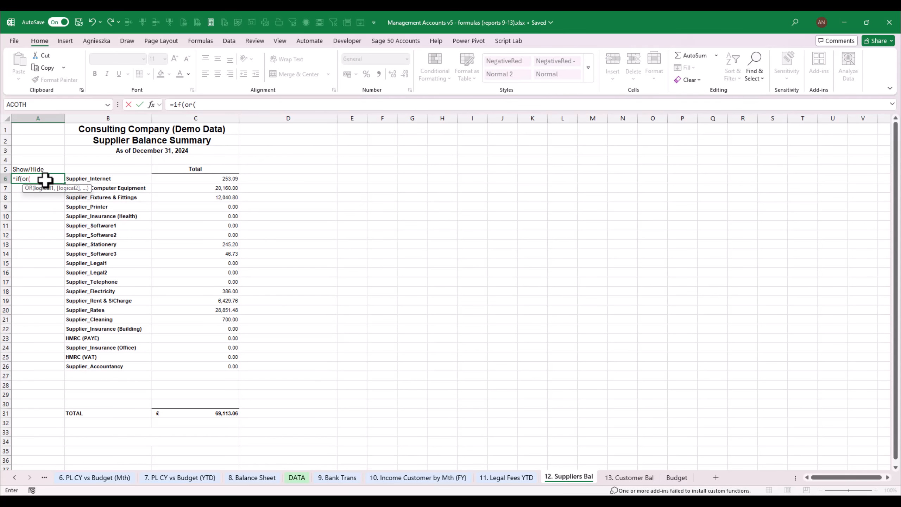
key(Right)
key(Right)
key(Right)
key(Left)
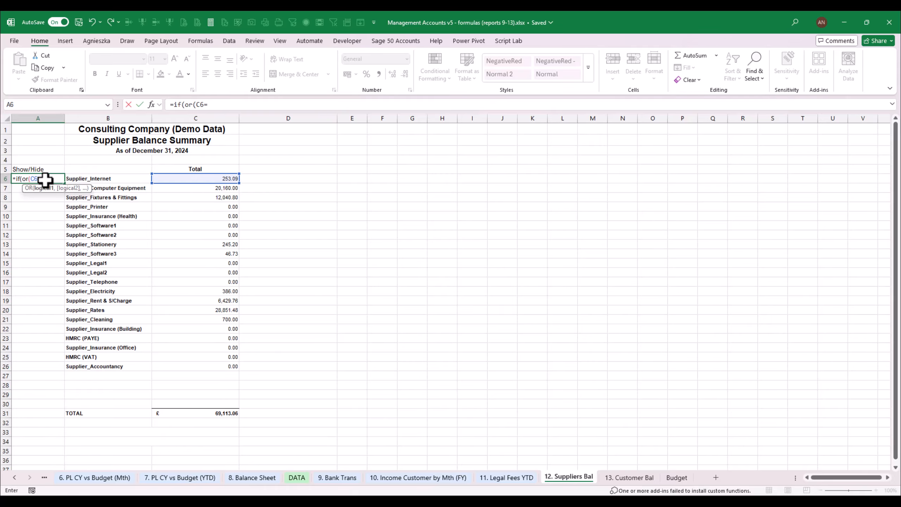
text(=0,)
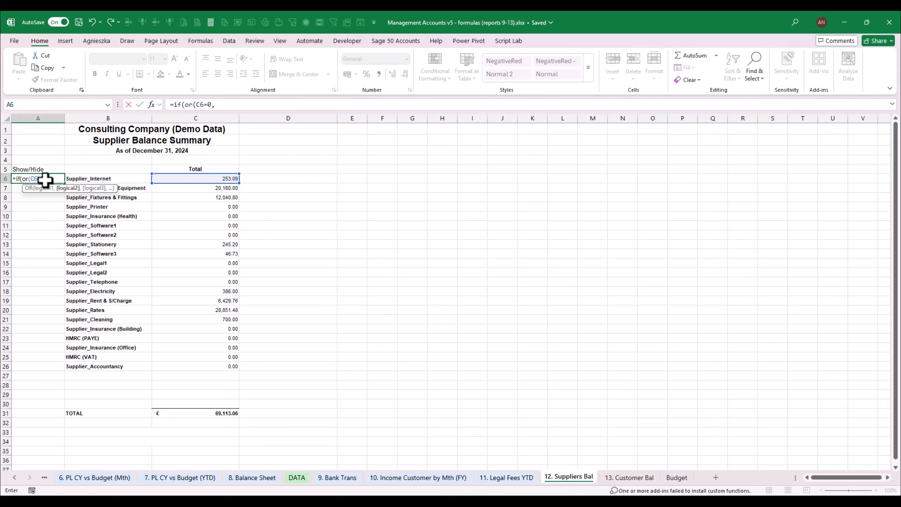
click(187, 179)
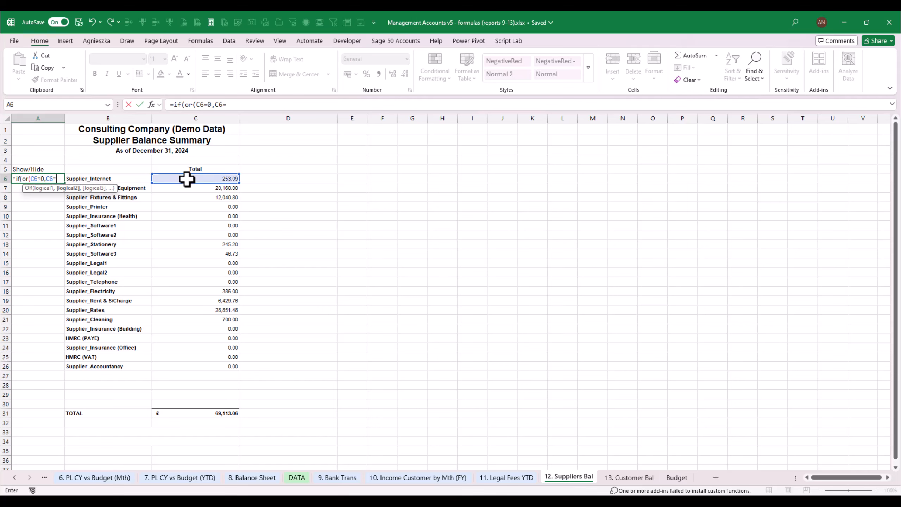
text(=""),"Hide)
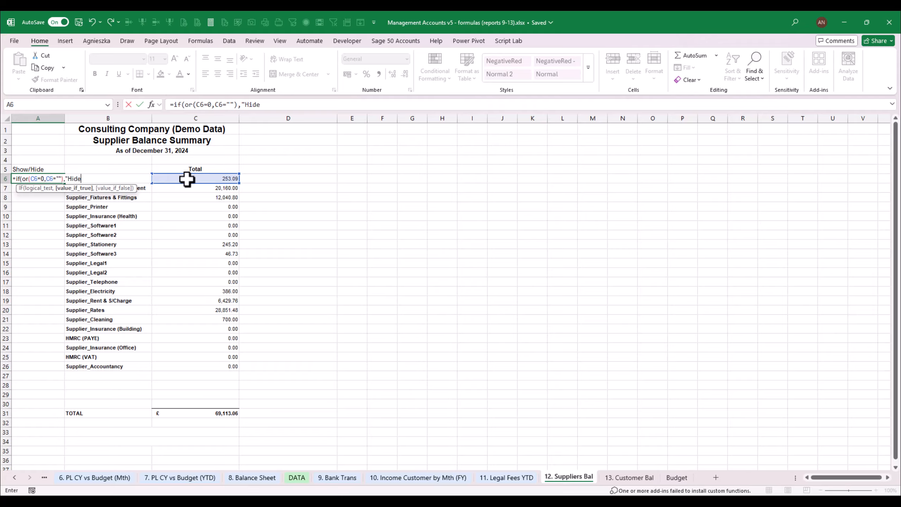
text(",Show)
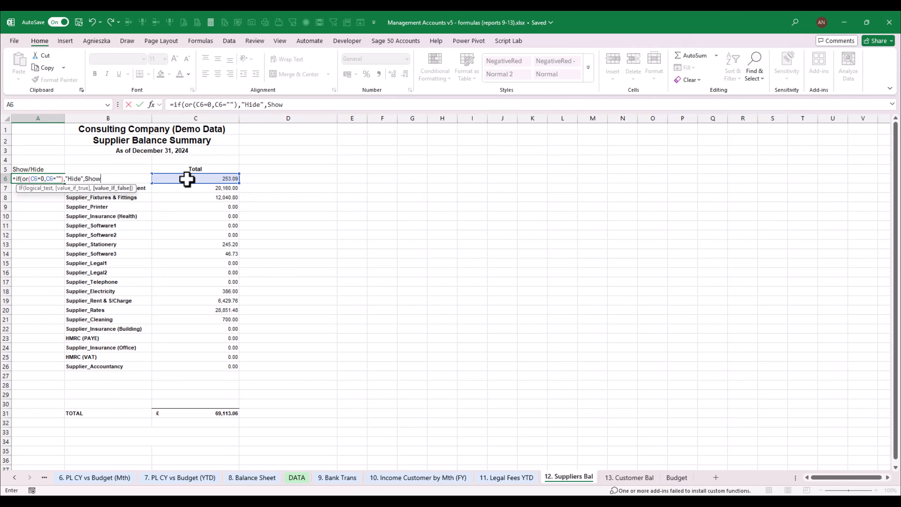
Finish the IF formula in A6 so it returns "Hide" when the test is true and "Show" otherwise
key(Return)
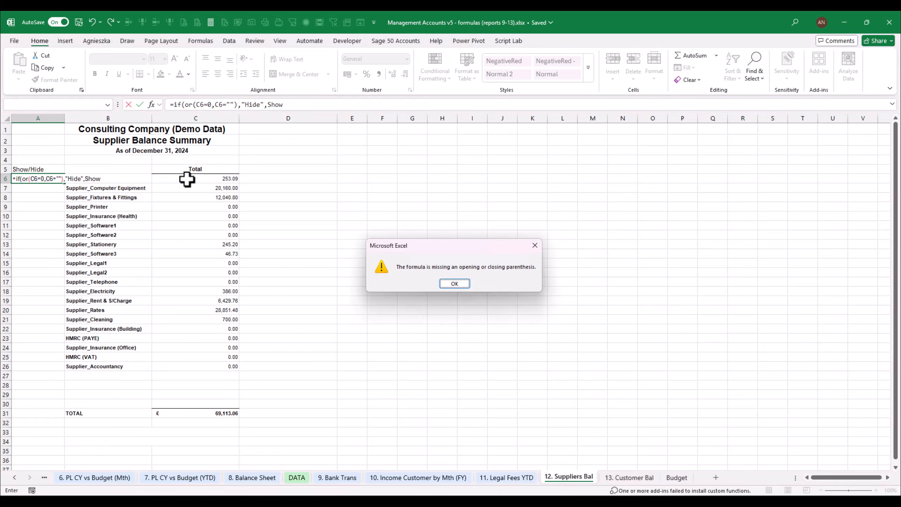
key(Return)
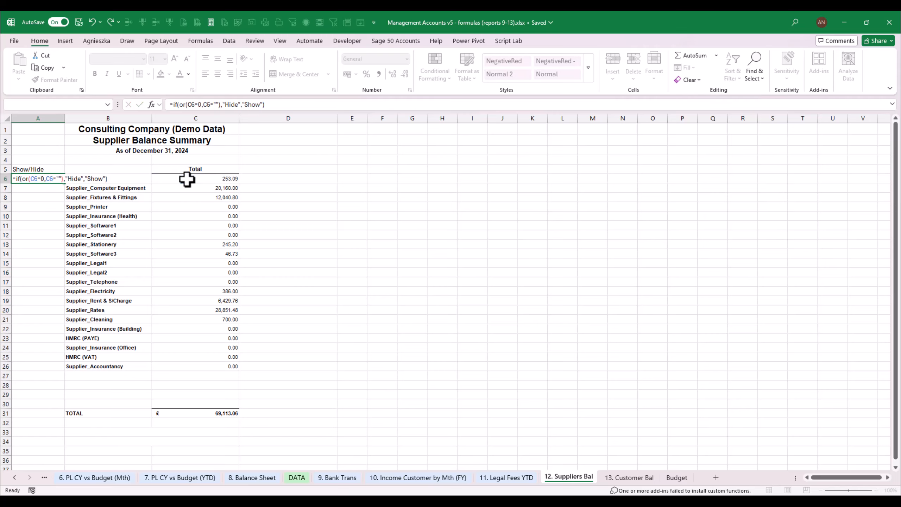
key(Return)
Copy the Show/Hide formula from A6 down to A7:A30
key(Up)
key(ctrl+c)
key(Down)
key(shift+Down)
key(shift+Down)
key(shift+Down)
key(shift+Down)
key(shift+Down)
key(shift+Down)
key(shift+Down)
key(shift+Down)
key(shift+Down)
key(shift+Down)
key(shift+Down)
key(shift+Down)
key(shift+Down)
key(shift+Down)
key(shift+Down)
key(shift+Down)
key(shift+Down)
key(shift+Down)
key(shift+Down)
key(shift+Down)
key(shift+Down)
key(shift+Down)
key(shift+Down)
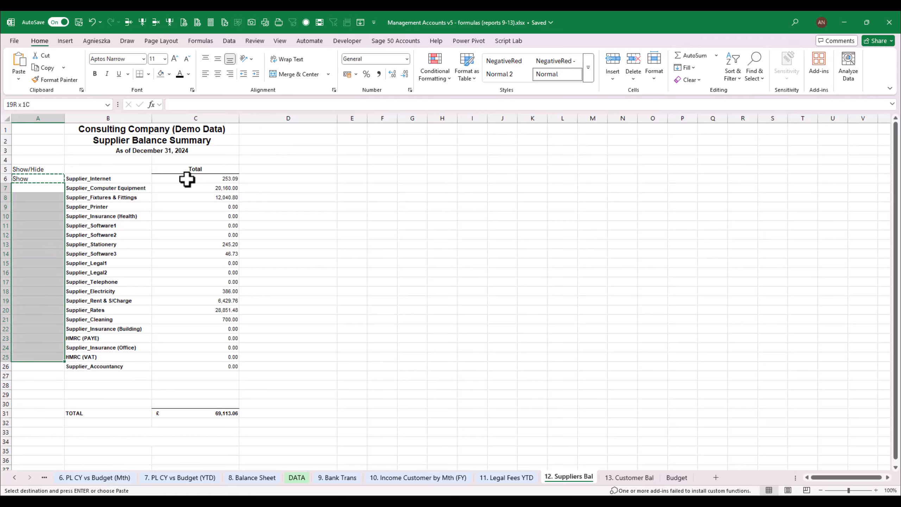
key(Return)
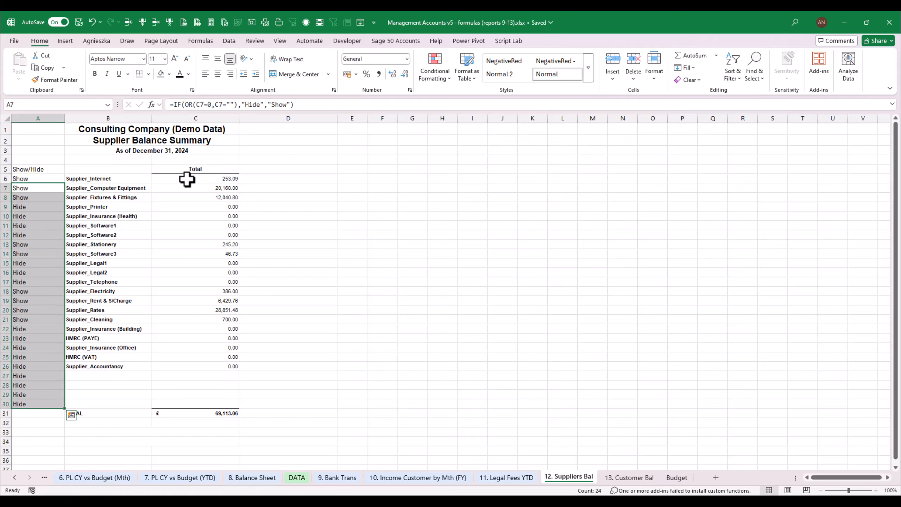
Insert four blank rows above row 28 to leave more space before the supplier total
click(43, 382)
click(130, 23)
click(131, 23)
click(131, 24)
click(131, 24)
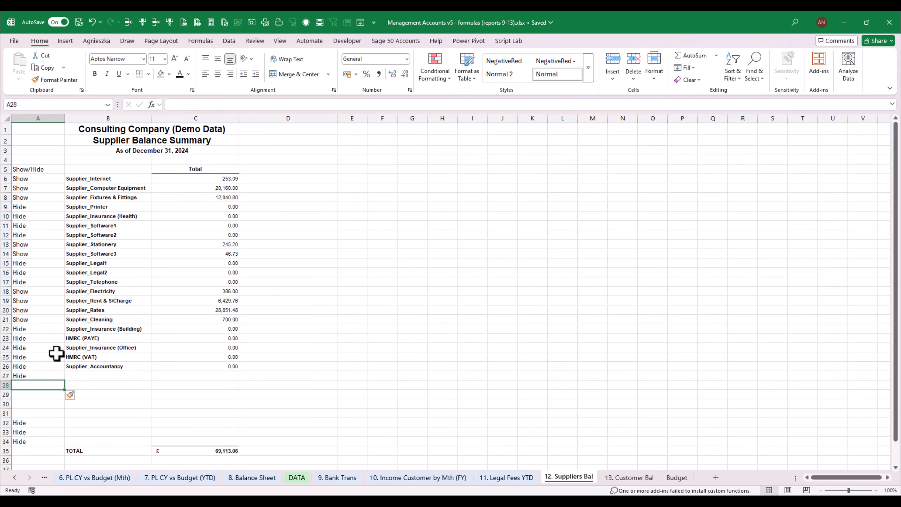
Fill the Show/Hide formula down column A through the inserted rows and the TOTAL row to A38
click(49, 366)
drag(64, 374, 60, 473)
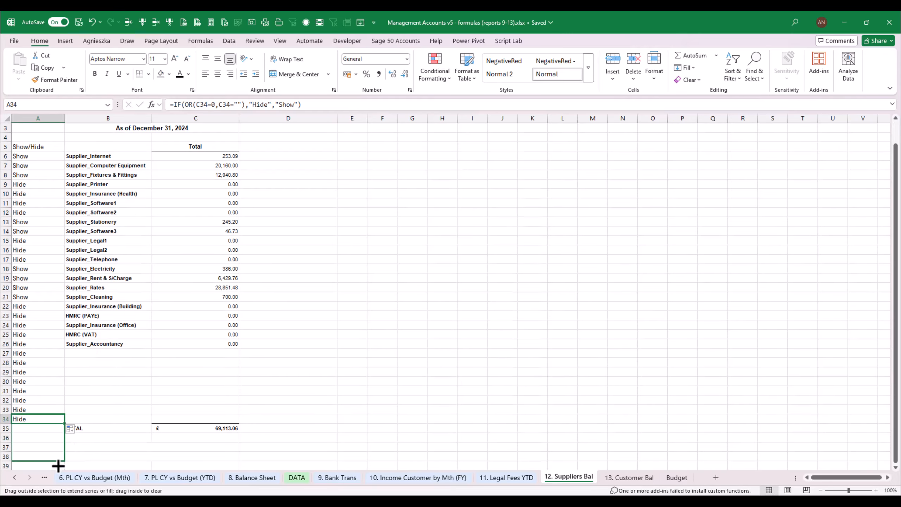
click(46, 427)
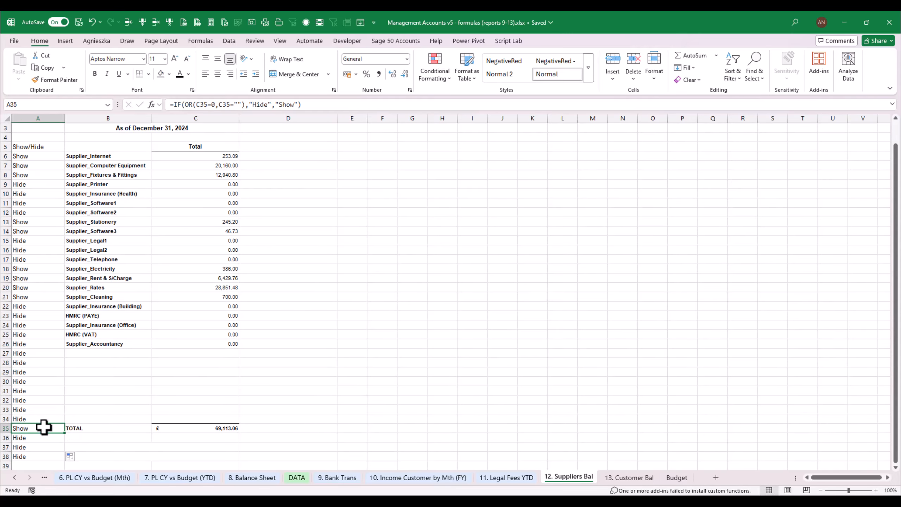
Add filters to header row 5 and filter the Show/Hide column to display only the "Show" rows
click(57, 147)
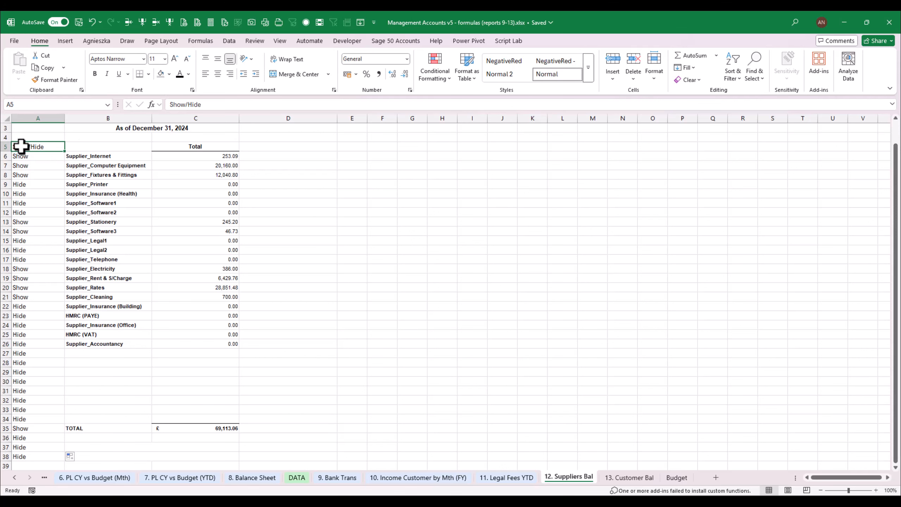
click(732, 71)
click(745, 134)
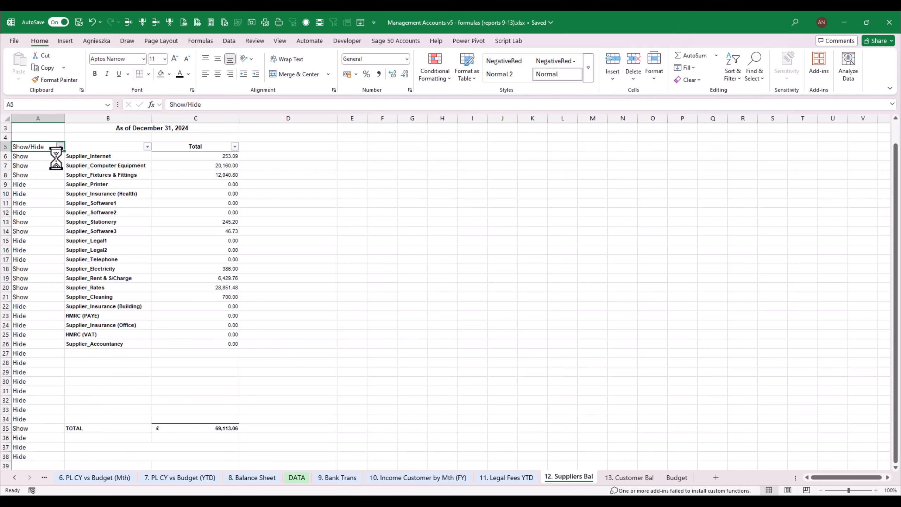
click(60, 147)
click(40, 278)
click(84, 356)
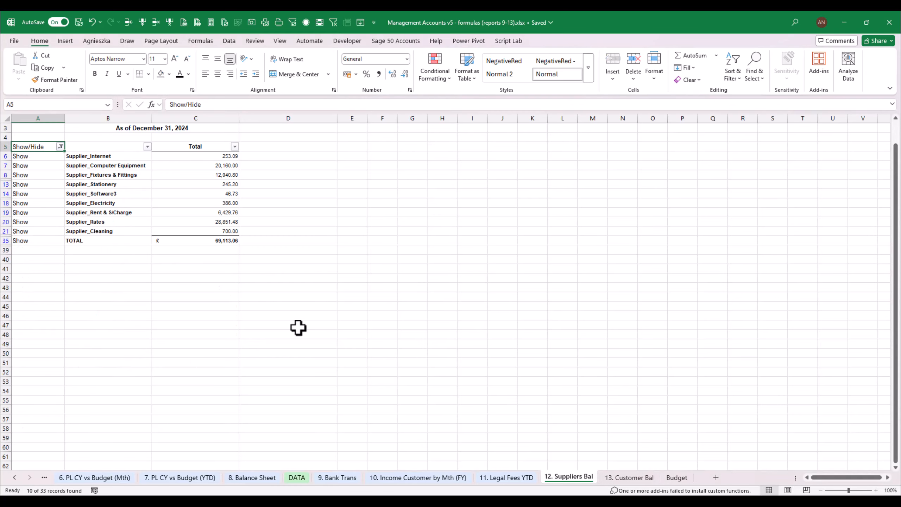
click(345, 307)
click(169, 195)
click(193, 265)
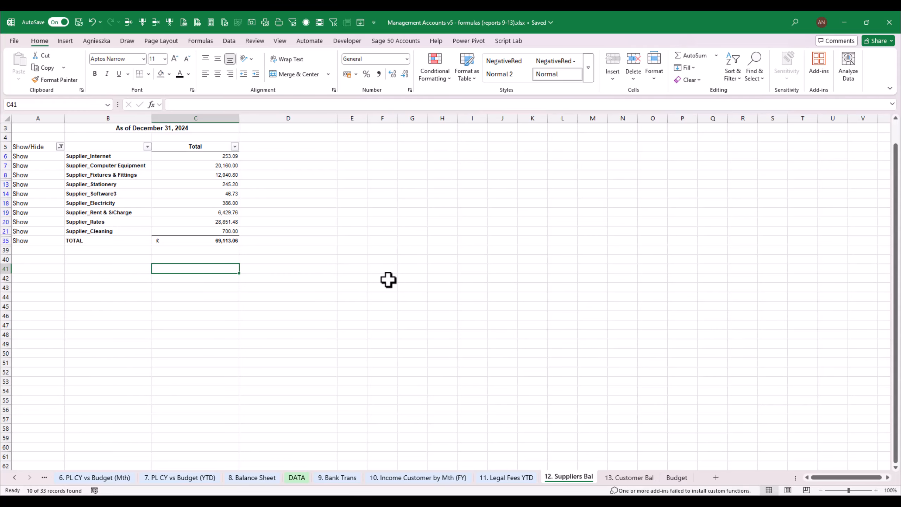
Group the Show/Hide column A and collapse the group to hide it
click(36, 114)
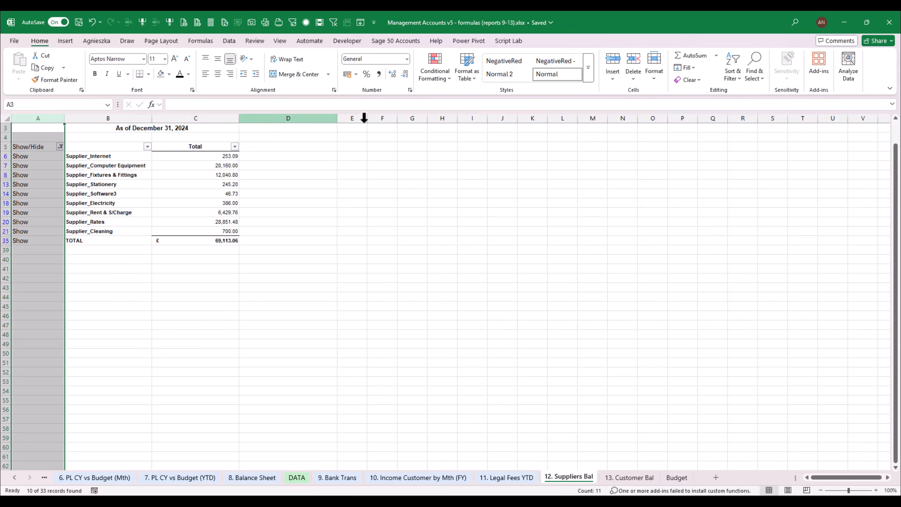
click(230, 41)
click(688, 78)
click(694, 91)
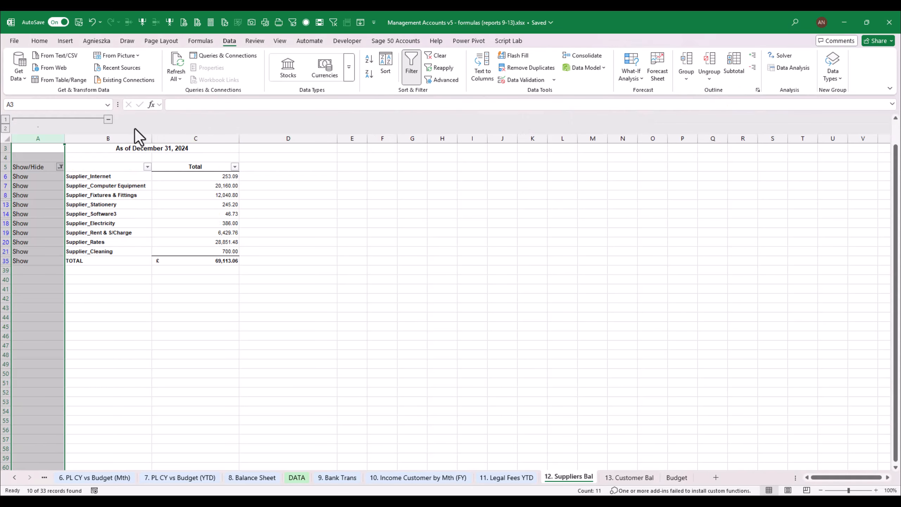
click(108, 120)
click(55, 246)
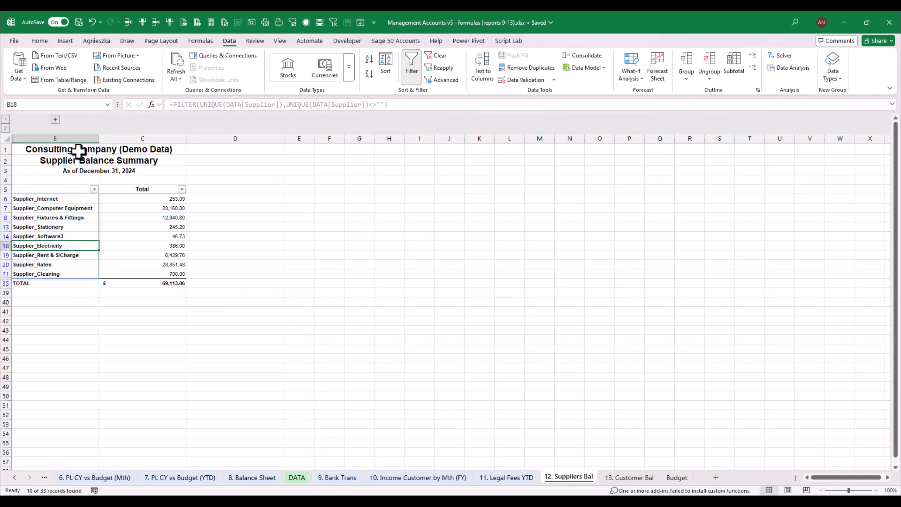
Replace the fixed date line in B3 with the 8. Balance Sheet formula ="As of "&TEXT(CurrentMonth,"MMMM DD, YYYY")
click(101, 152)
click(97, 171)
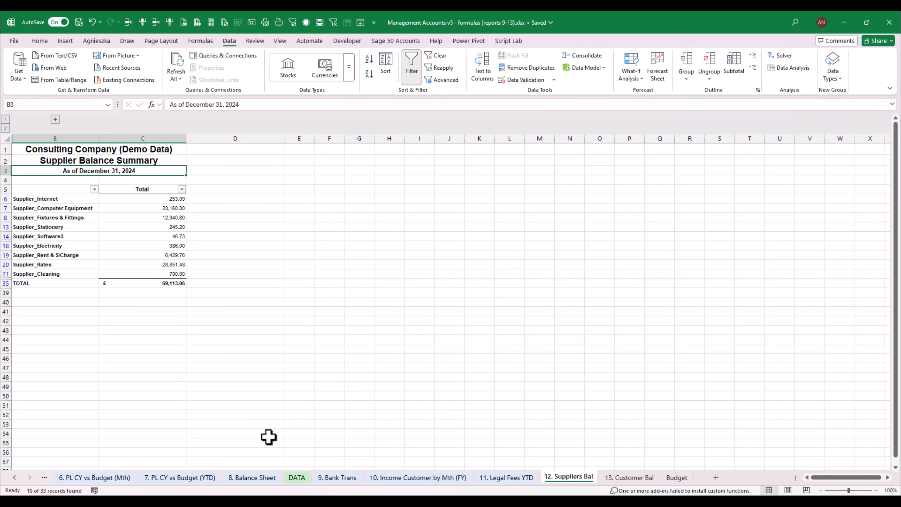
click(260, 478)
click(246, 159)
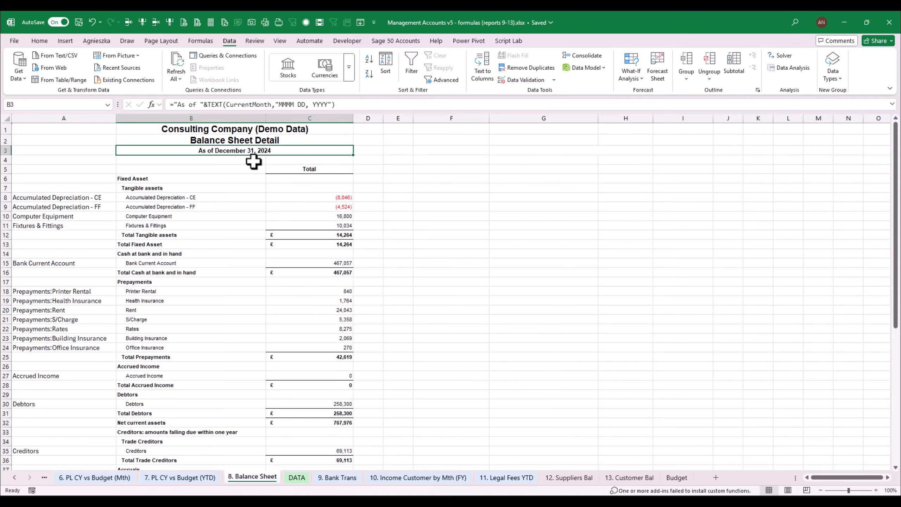
drag(174, 104, 319, 105)
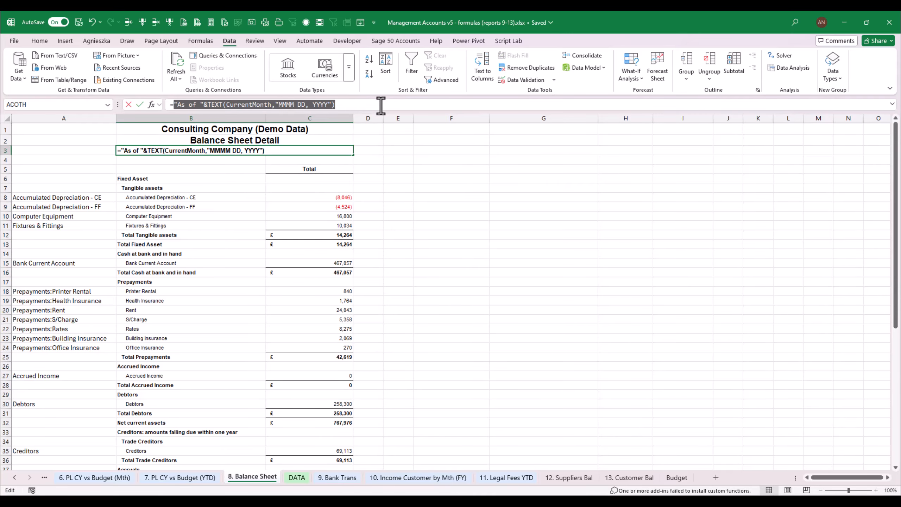
key(Escape)
click(586, 479)
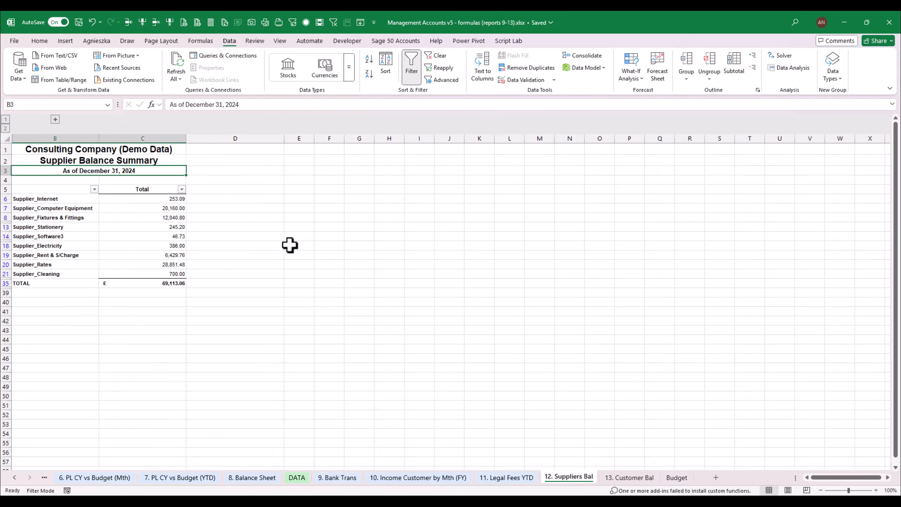
text(=)
key(ctrl+v)
key(Return)
key(Up)
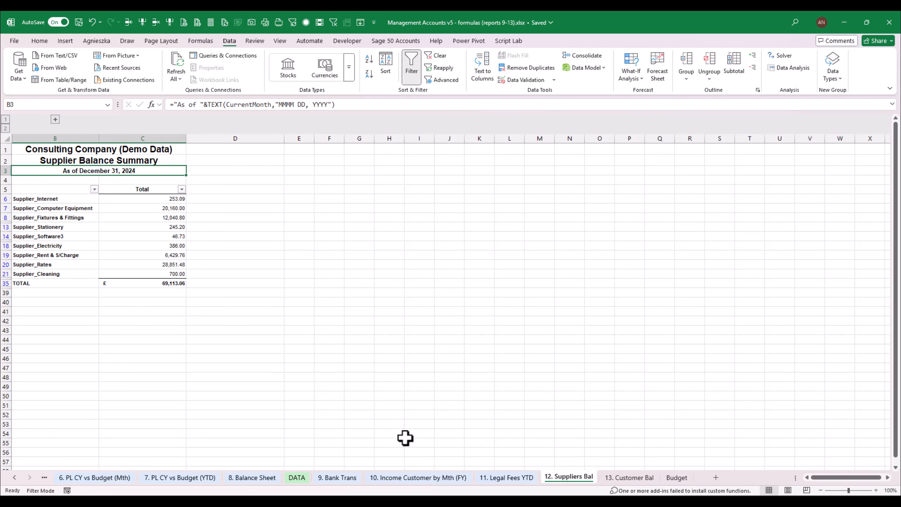
Copy the "Check to TB" label and check cell from the 11. Legal Fees YTD sheet to B41:C41 of 12. Suppliers Bal
click(506, 478)
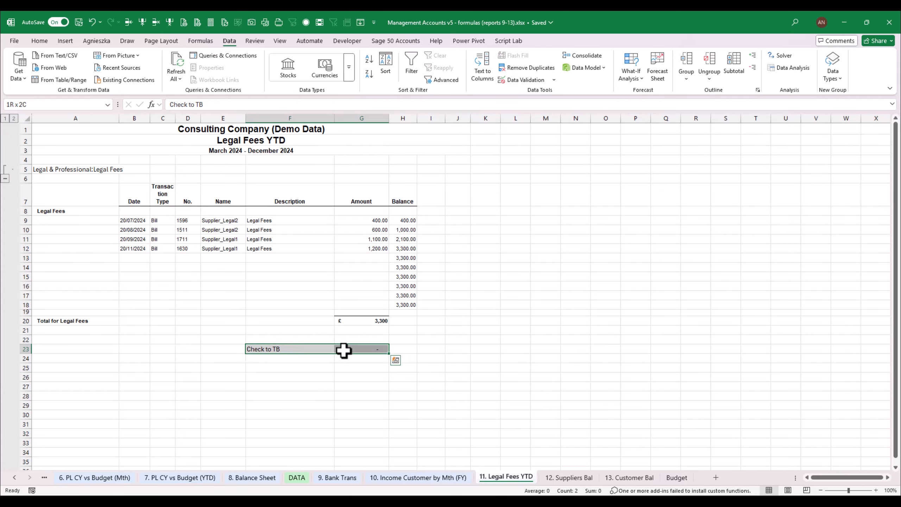
key(ctrl+c)
click(569, 477)
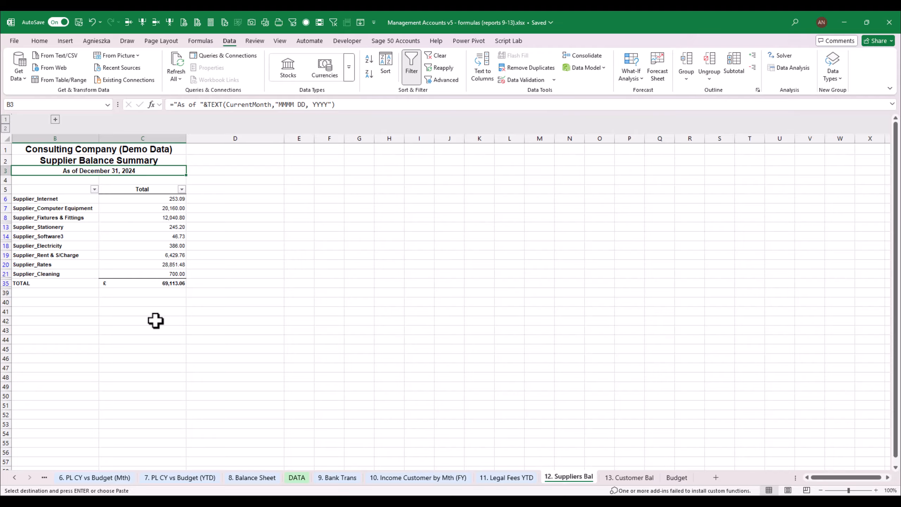
click(85, 311)
key(ctrl+v)
click(150, 328)
click(145, 310)
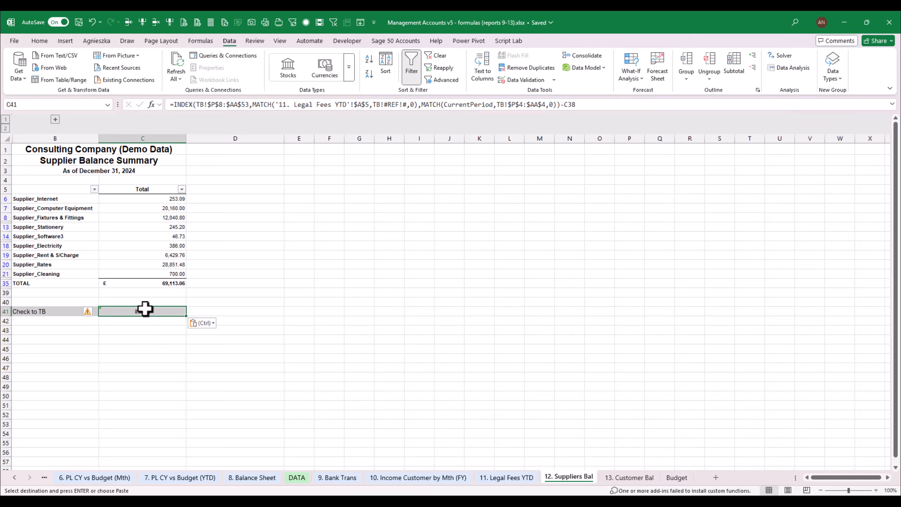
Change the check label in B41 to "Check to BS"
key(Left)
key(F2)
key(BackSpace)
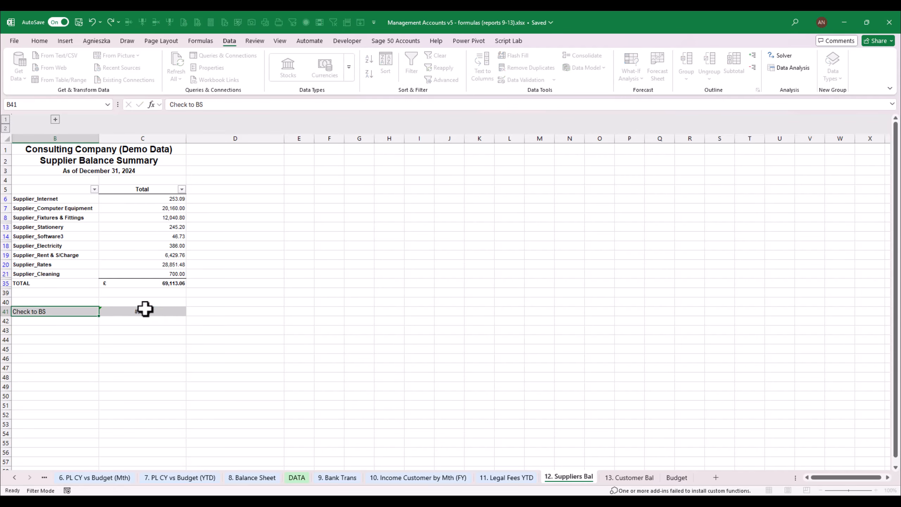
text(BS)
Replace the pasted formula in C41 with =C35='8. Balance Sheet'!C35 to compare the supplier total with the balance sheet creditors
click(145, 310)
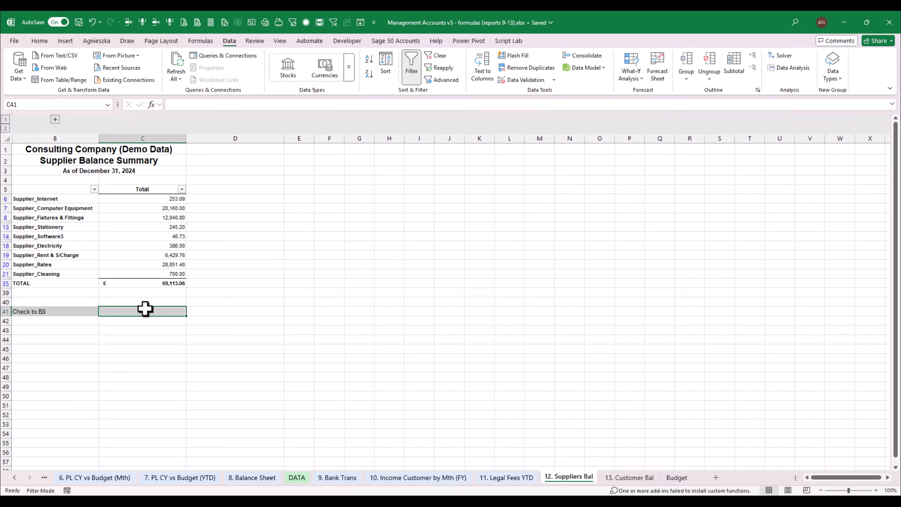
text(=)
key(Up)
key(Up)
key(Up)
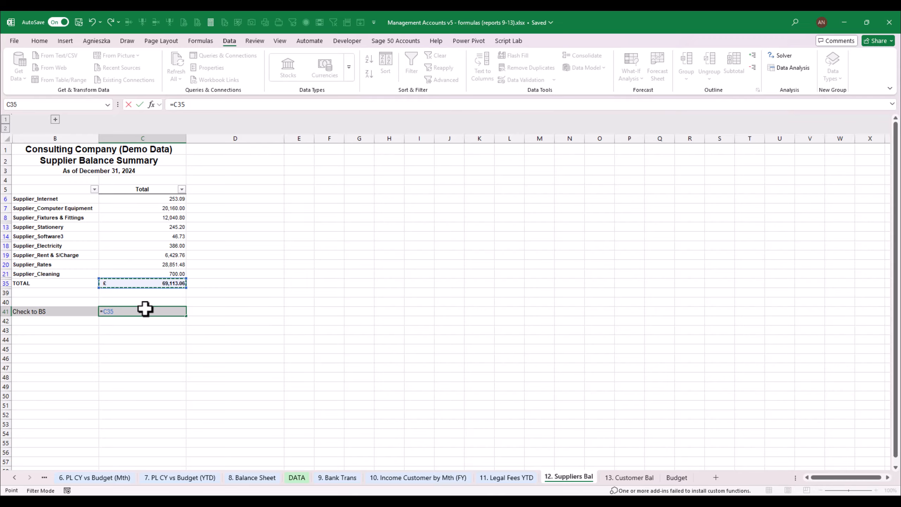
text(=)
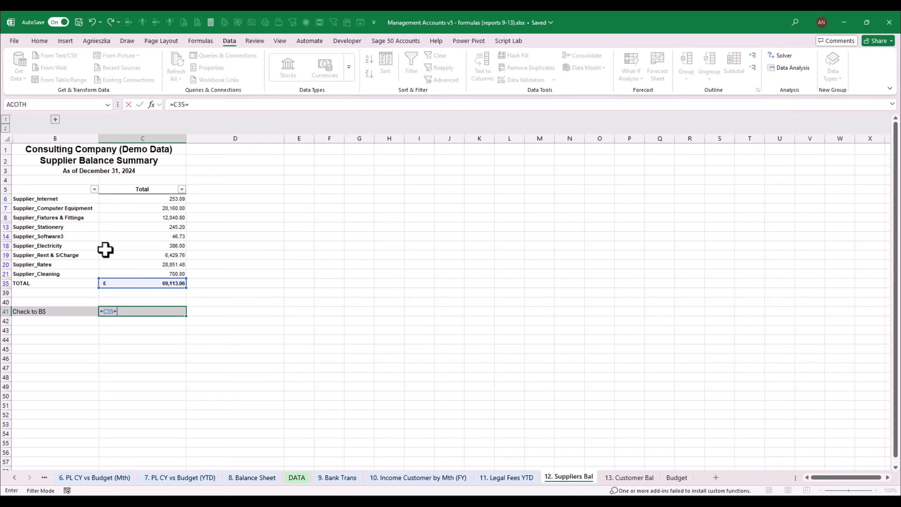
click(249, 479)
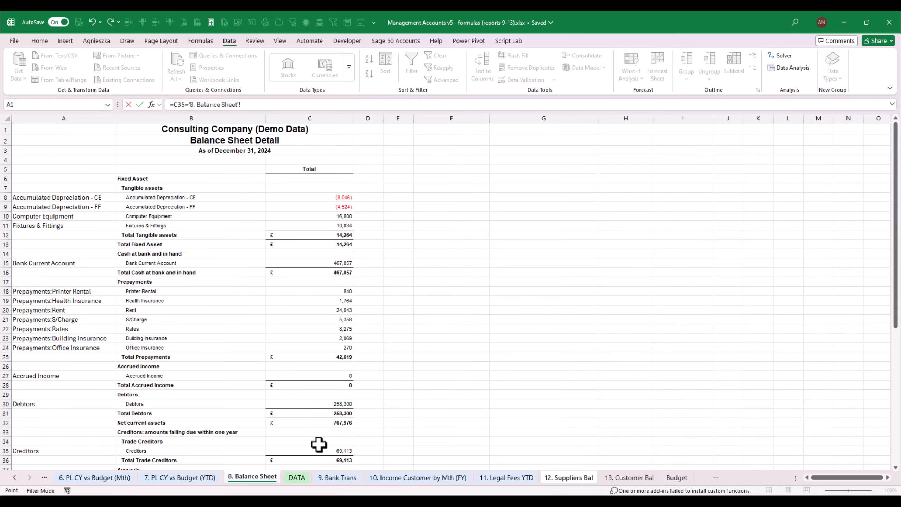
click(327, 449)
key(Return)
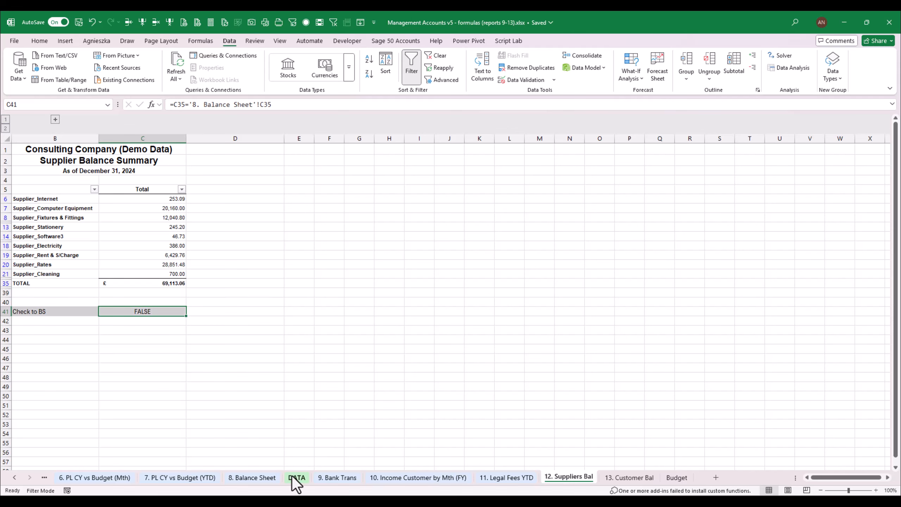
Change the check in C41 from a comparison to the subtraction =C35-'8. Balance Sheet'!C35
click(188, 104)
key(BackSpace)
text(-)
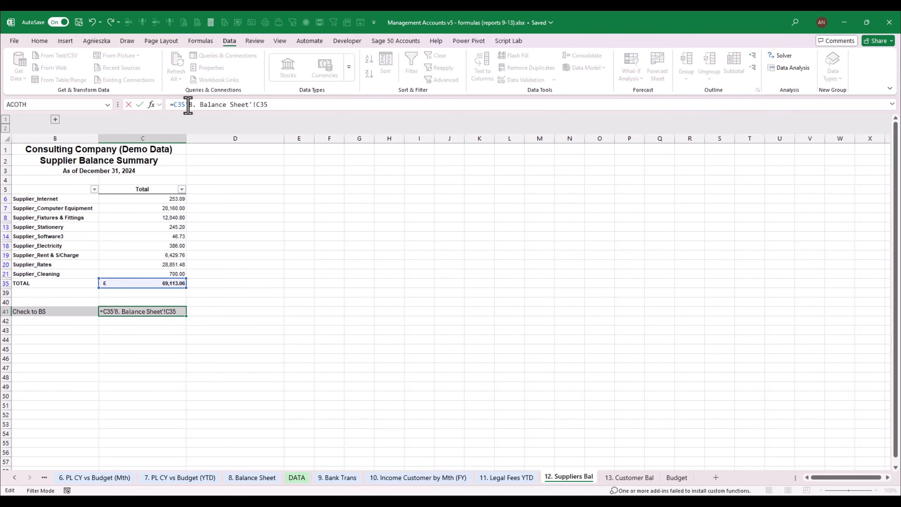
key(Return)
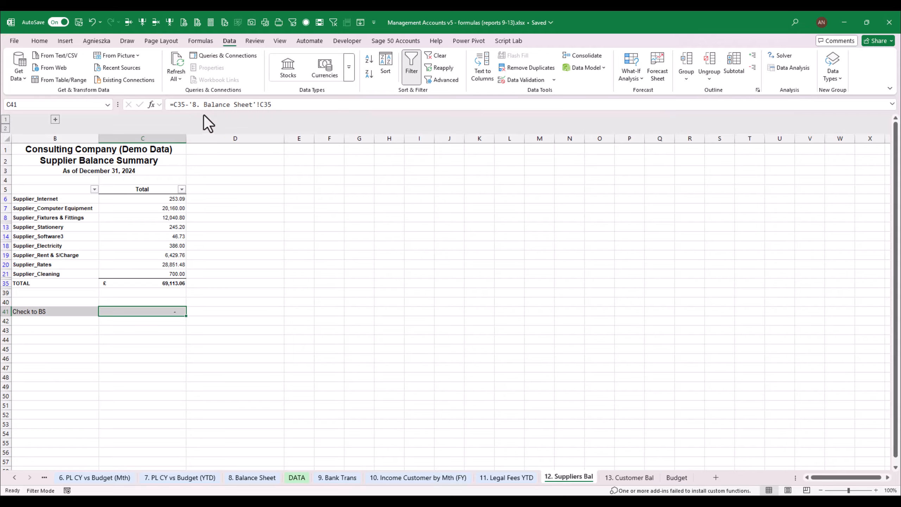